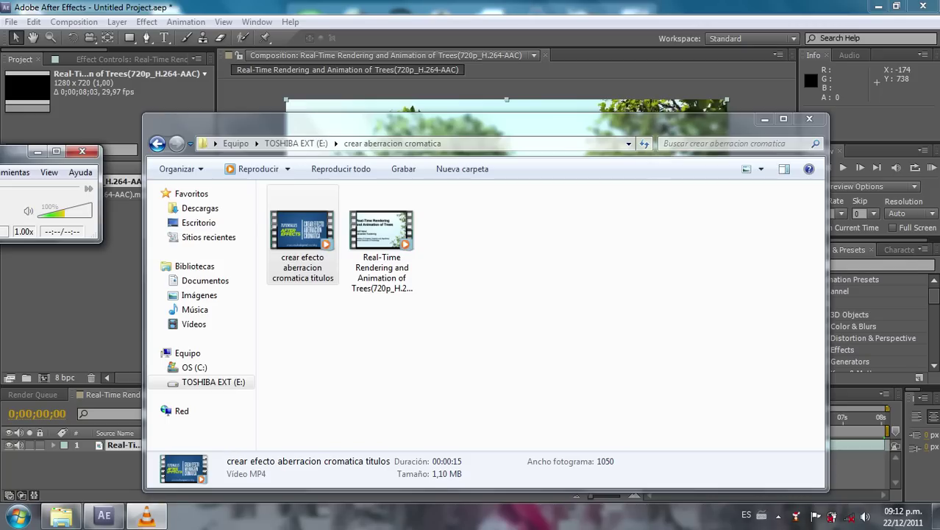
Close the 'crear aberracion cromatica' folder window to return to After Effects
{"action": "left_click", "coordinate": [810, 118]}
Close the VLC player and scrub through the first second of the trees footage
{"action": "left_click", "coordinate": [81, 153]}
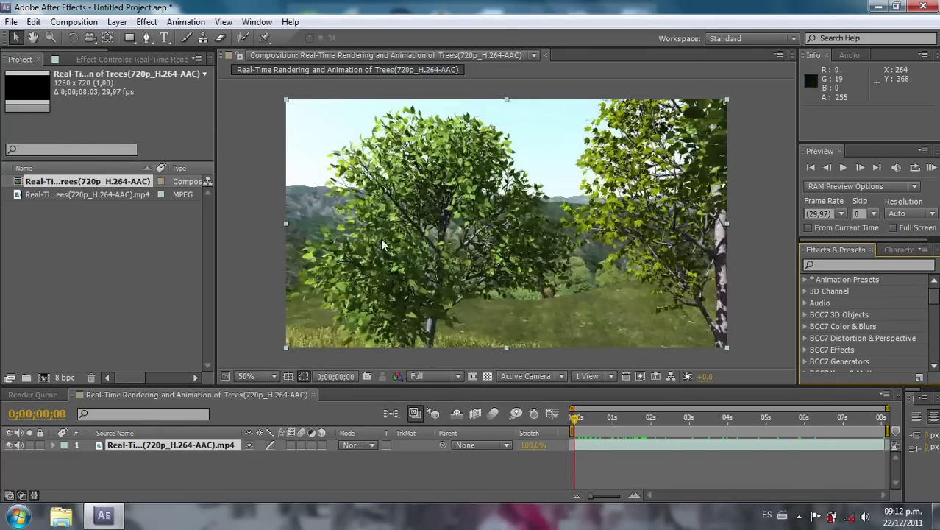
{"action": "left_click", "coordinate": [611, 417]}
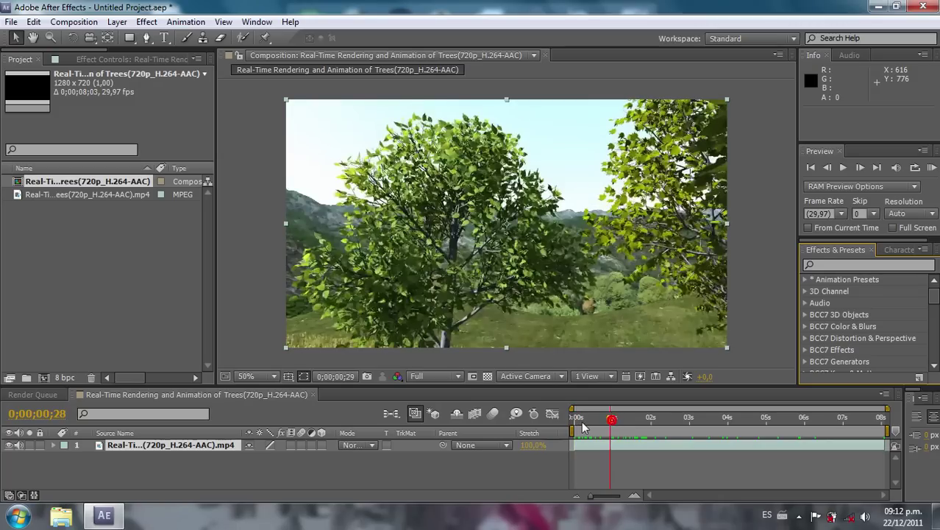
{"action": "left_click", "coordinate": [574, 419]}
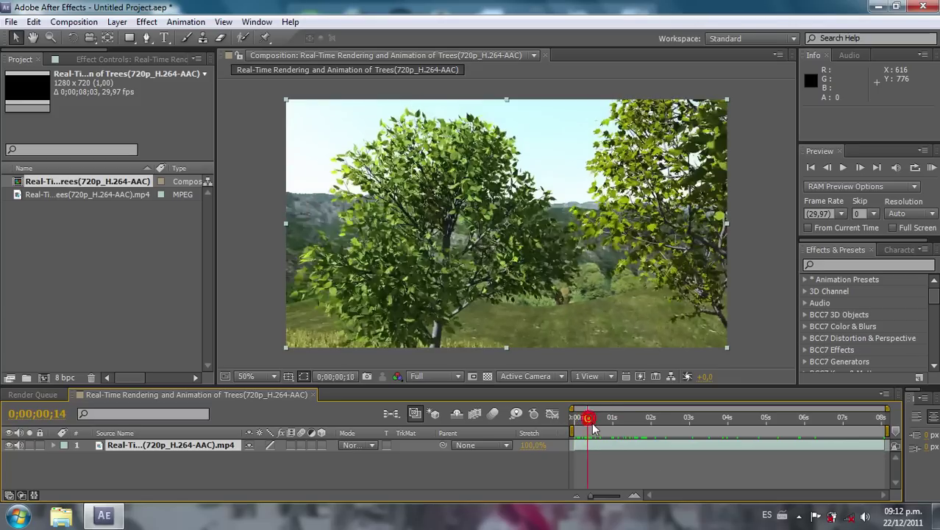
{"action": "mouse_move", "coordinate": [588, 417]}
{"action": "left_mouse_down"}
{"action": "mouse_move", "coordinate": [877, 465]}
{"action": "mouse_move", "coordinate": [578, 395]}
{"action": "mouse_move", "coordinate": [566, 405]}
{"action": "left_mouse_up"}
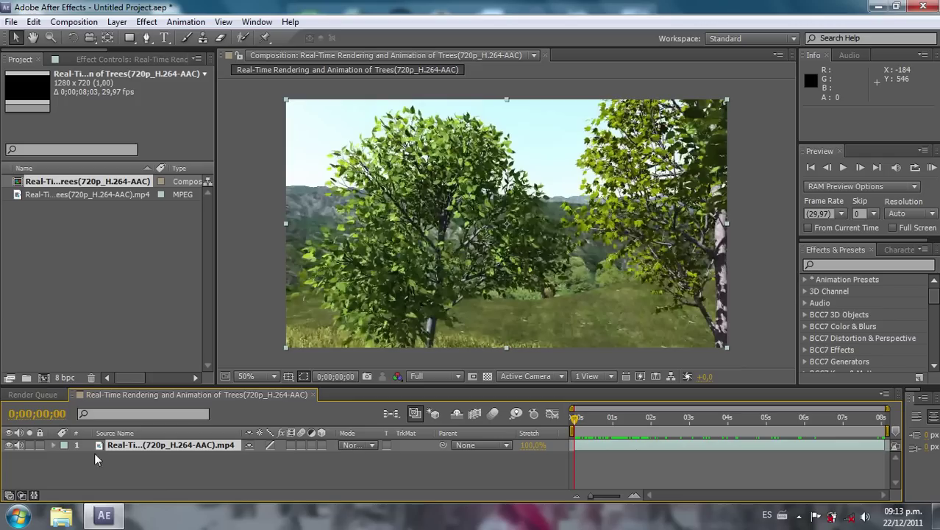
Search 'slider' in Effects & Presets and apply Slider Control to the trees layer
{"action": "left_click", "coordinate": [127, 445]}
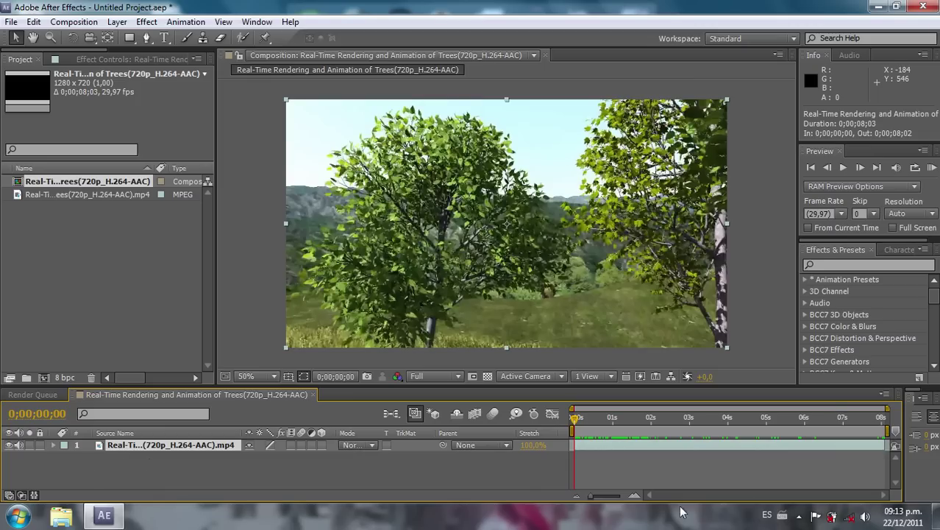
{"action": "left_click", "coordinate": [823, 265]}
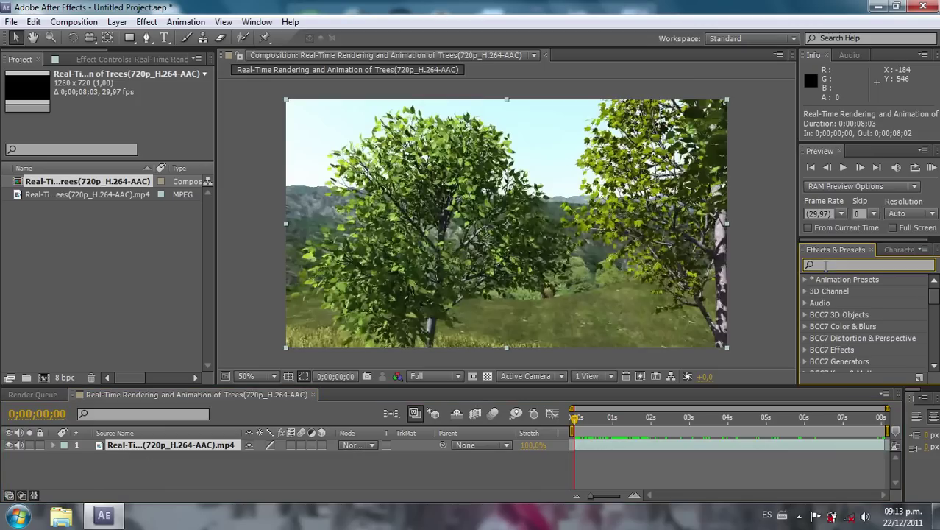
{"action": "type", "text": "slider"}
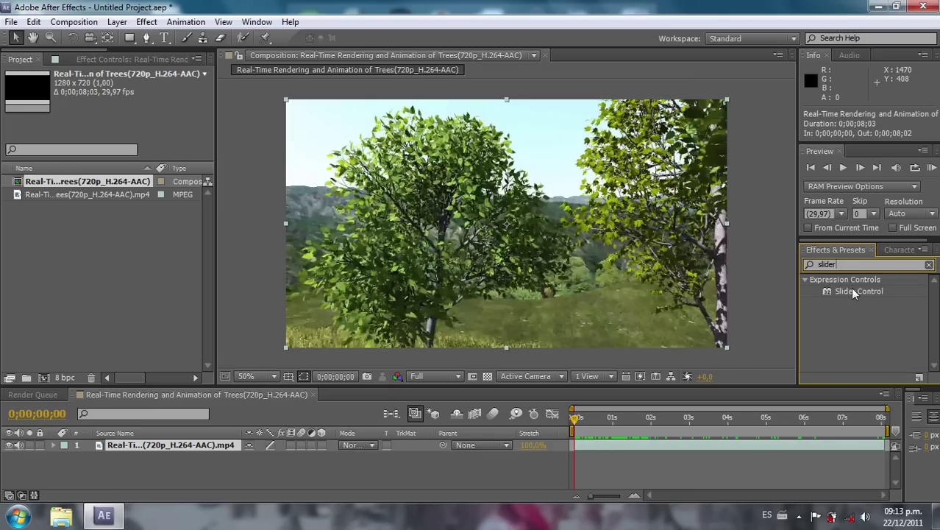
{"action": "left_click", "coordinate": [853, 292]}
{"action": "left_click_drag", "start_coordinate": [856, 292], "coordinate": [596, 264]}
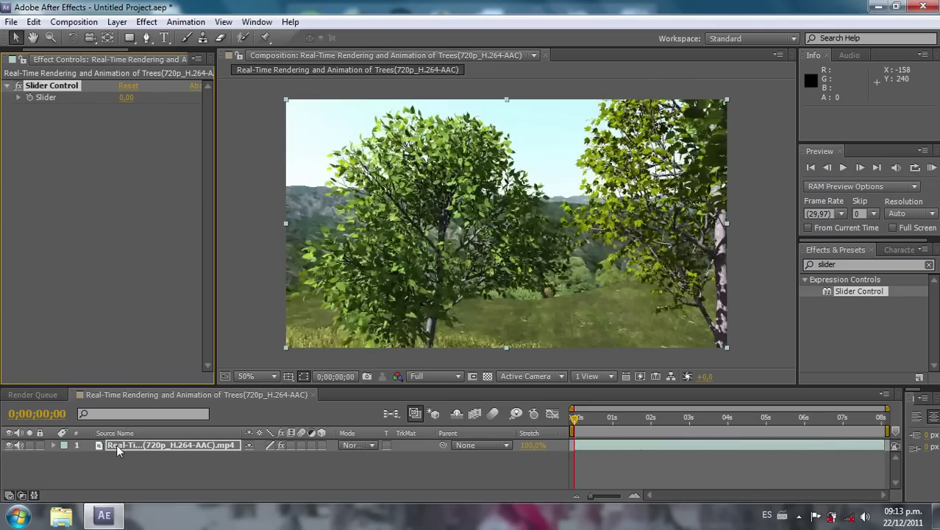
Give Position the expression wiggle(5,effect("Slider Control")("Slider")) using the pick whip
{"action": "left_click", "coordinate": [161, 444]}
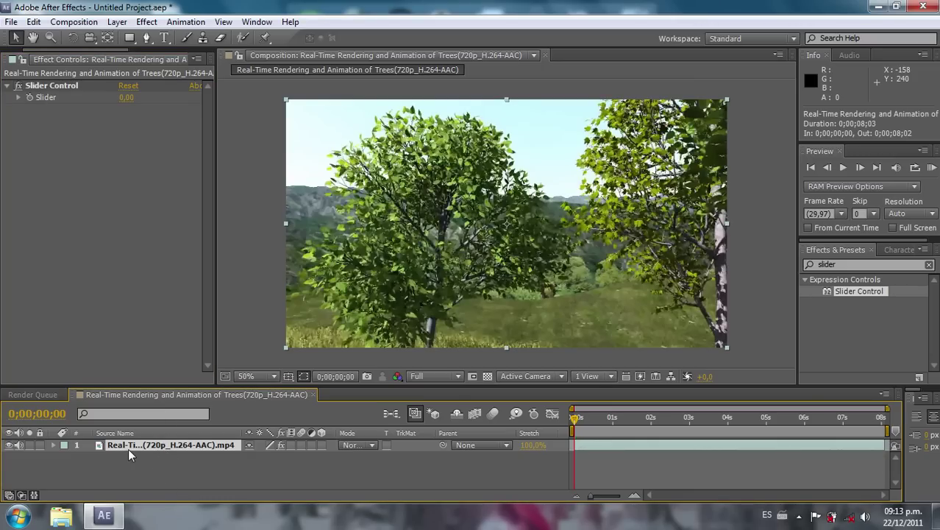
{"action": "key", "text": "p"}
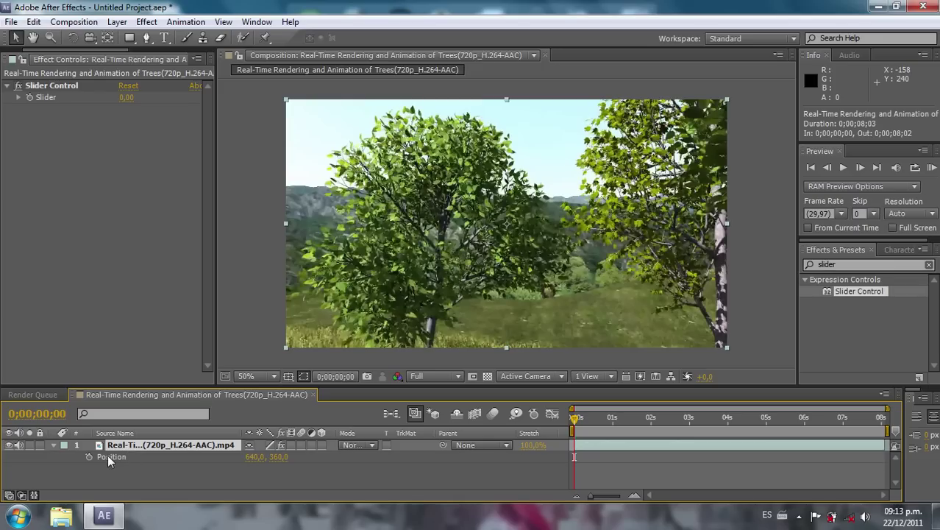
{"action": "left_click", "coordinate": [101, 459]}
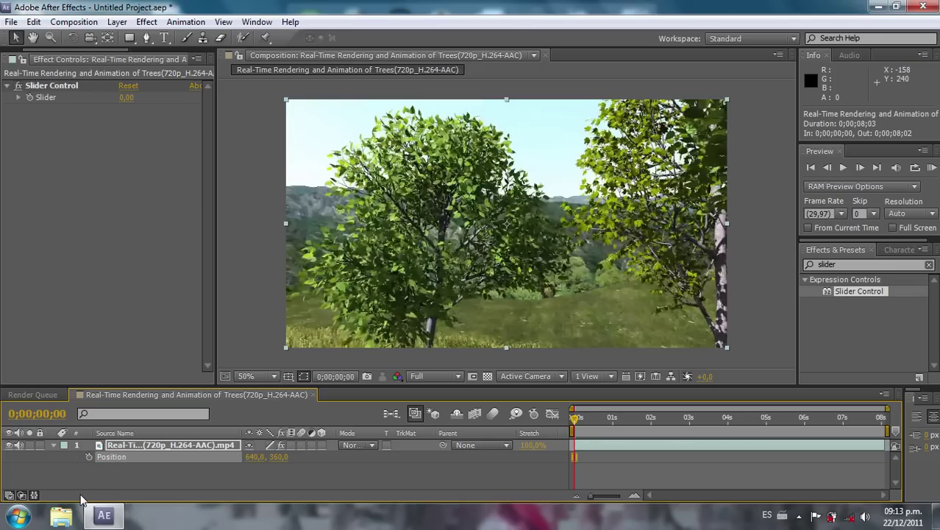
{"action": "left_click", "coordinate": [89, 457], "text": "alt"}
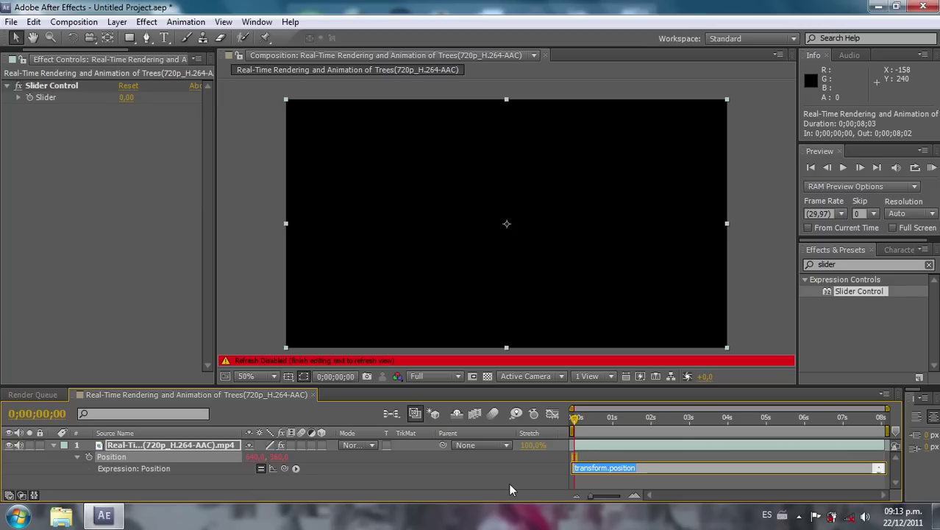
{"action": "type", "text": "wiggle"}
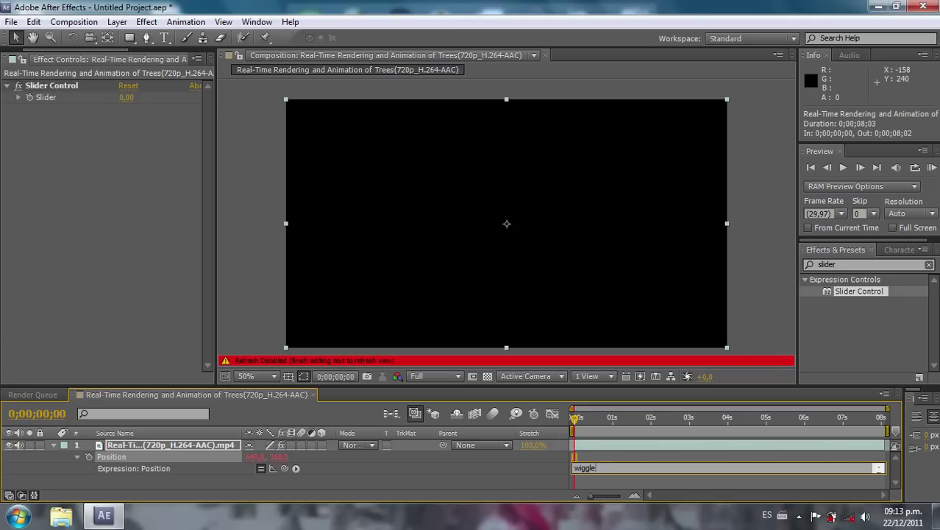
{"action": "type", "text": "("}
{"action": "type", "text": "5,"}
{"action": "left_click_drag", "start_coordinate": [284, 471], "coordinate": [41, 99]}
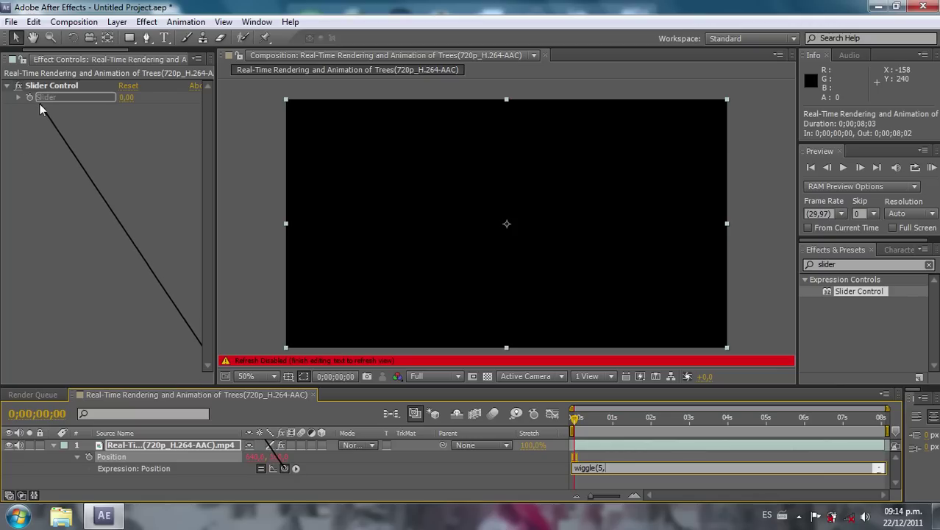
{"action": "left_click_drag", "start_coordinate": [41, 100], "coordinate": [42, 99]}
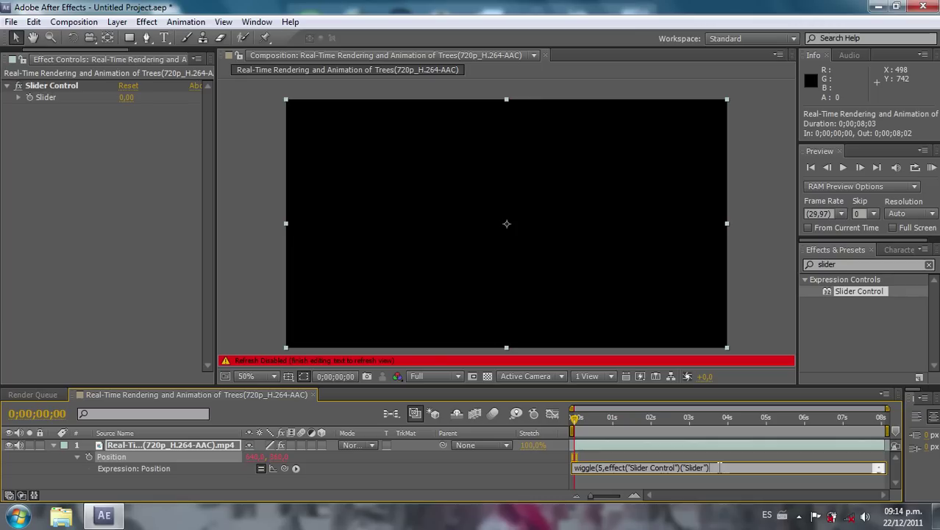
{"action": "type", "text": ")"}
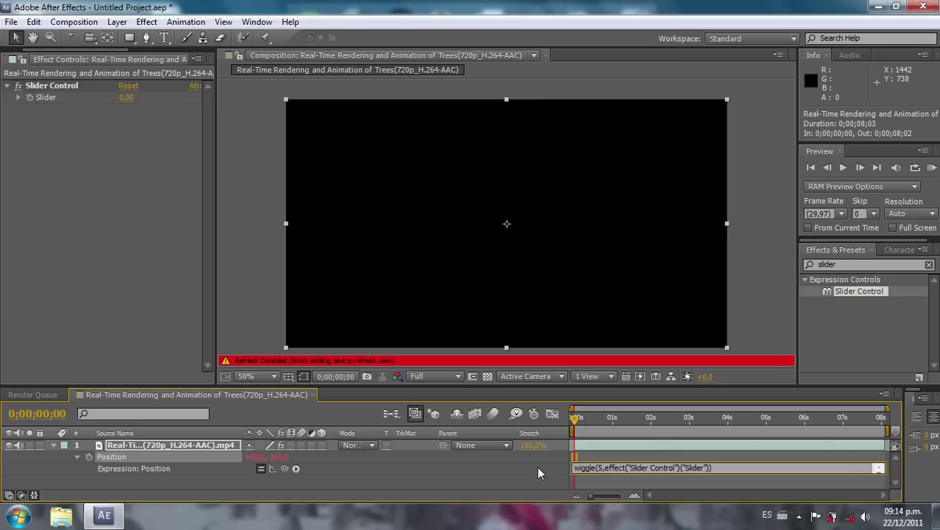
Commit the wiggle expression and scrub to check it, returning to the first frame
{"action": "left_click", "coordinate": [509, 484]}
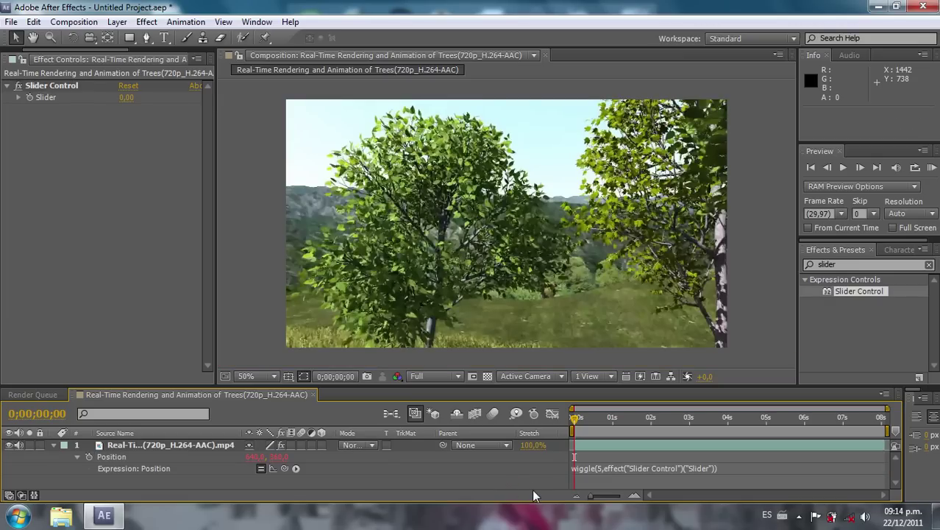
{"action": "mouse_move", "coordinate": [573, 428]}
{"action": "left_mouse_down"}
{"action": "mouse_move", "coordinate": [652, 433]}
{"action": "mouse_move", "coordinate": [573, 417]}
{"action": "left_mouse_up"}
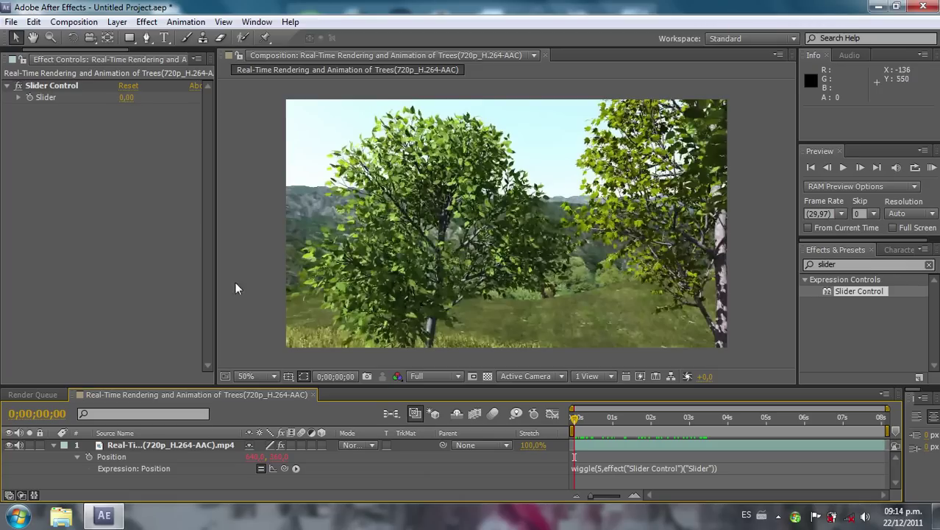
{"action": "left_click", "coordinate": [573, 422]}
Set the Slider Control's Slider to 50 with a starting keyframe at 0
{"action": "left_click", "coordinate": [152, 444]}
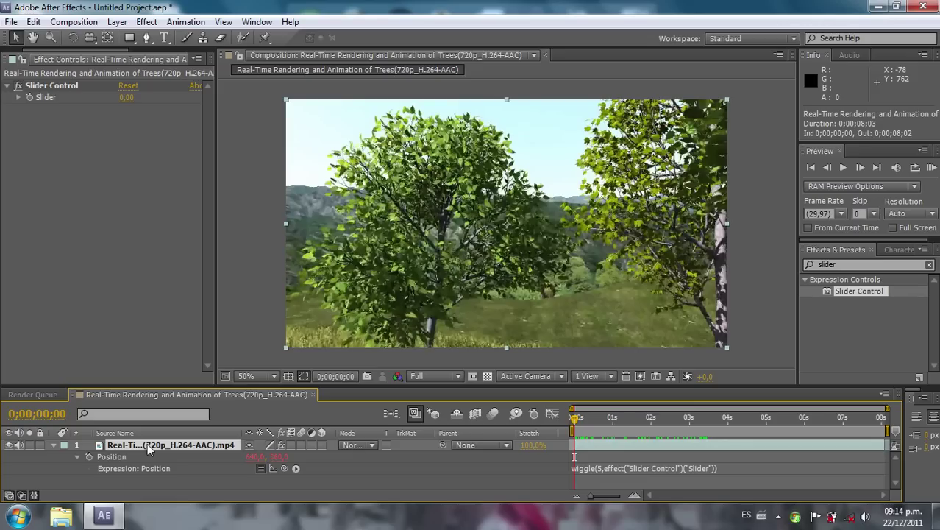
{"action": "key", "text": "e"}
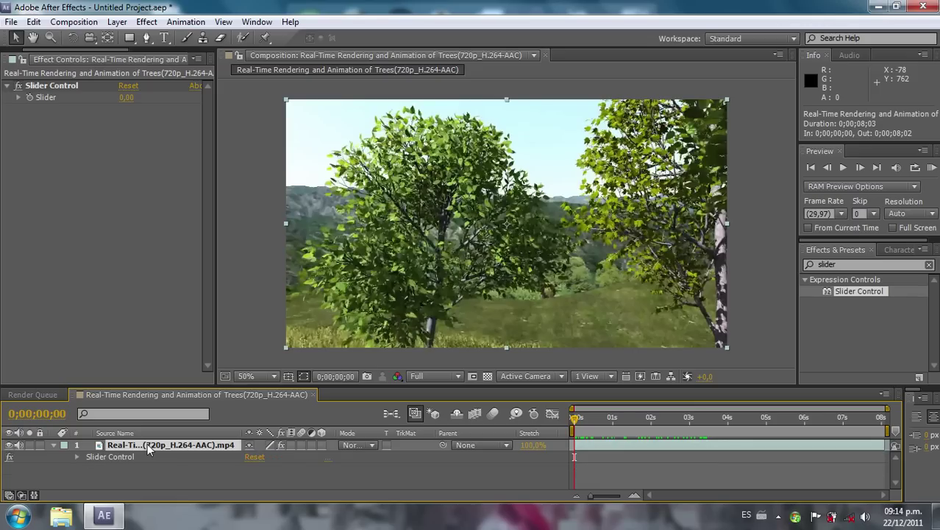
{"action": "left_click", "coordinate": [102, 457]}
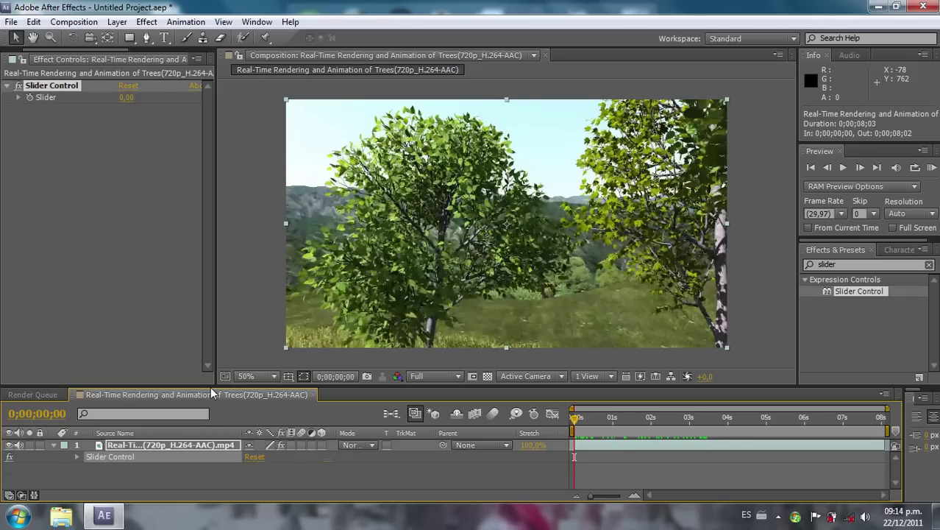
{"action": "left_click_drag", "start_coordinate": [203, 385], "coordinate": [203, 349]}
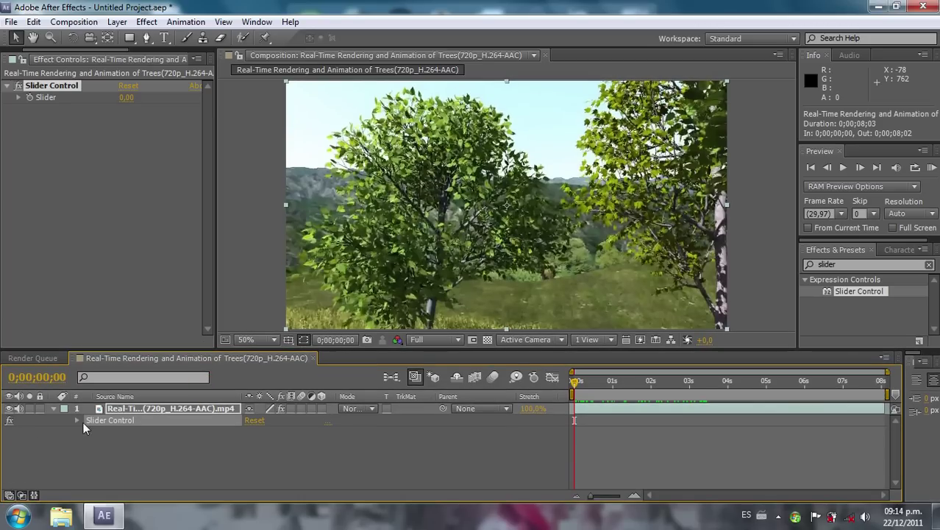
{"action": "left_click", "coordinate": [76, 419]}
{"action": "type", "text": "50"}
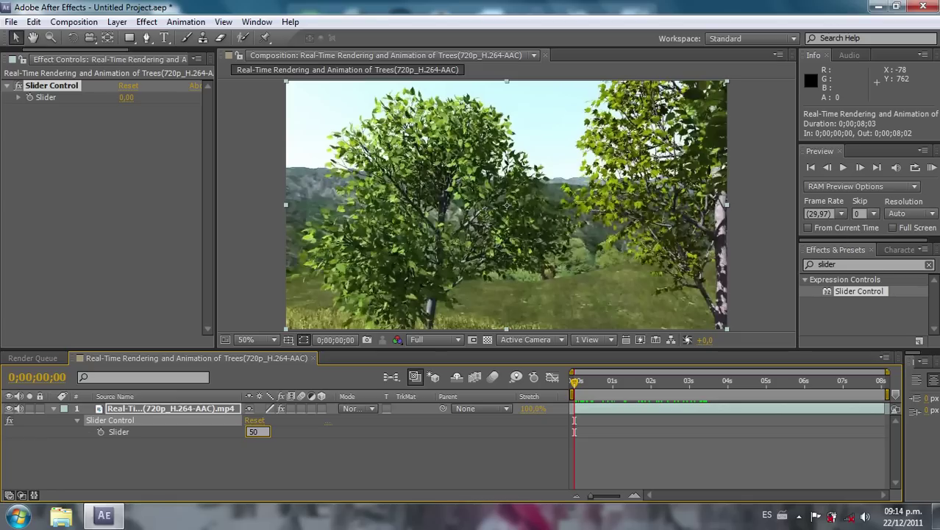
{"action": "left_click", "coordinate": [210, 448]}
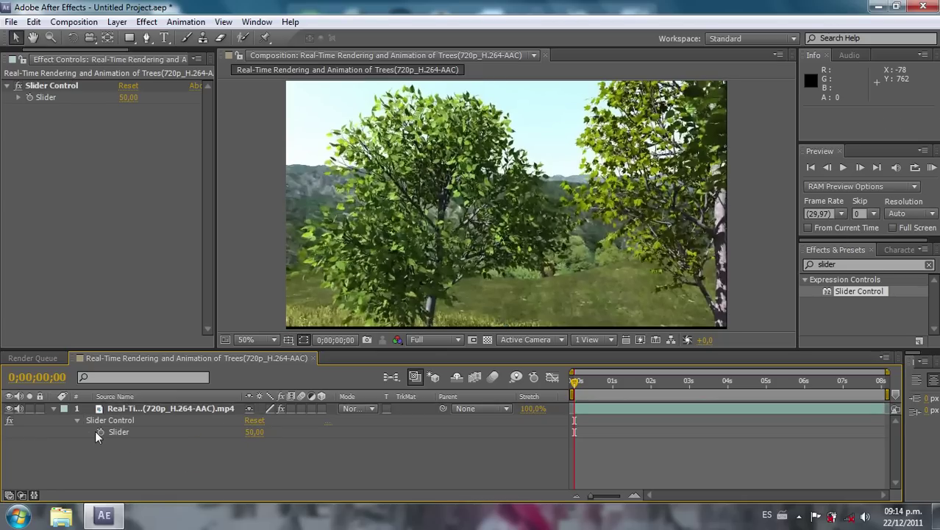
{"action": "left_click", "coordinate": [101, 432]}
At 0;00;08;02, keyframe the Slider value to 5
{"action": "left_click_drag", "start_coordinate": [573, 385], "coordinate": [890, 401]}
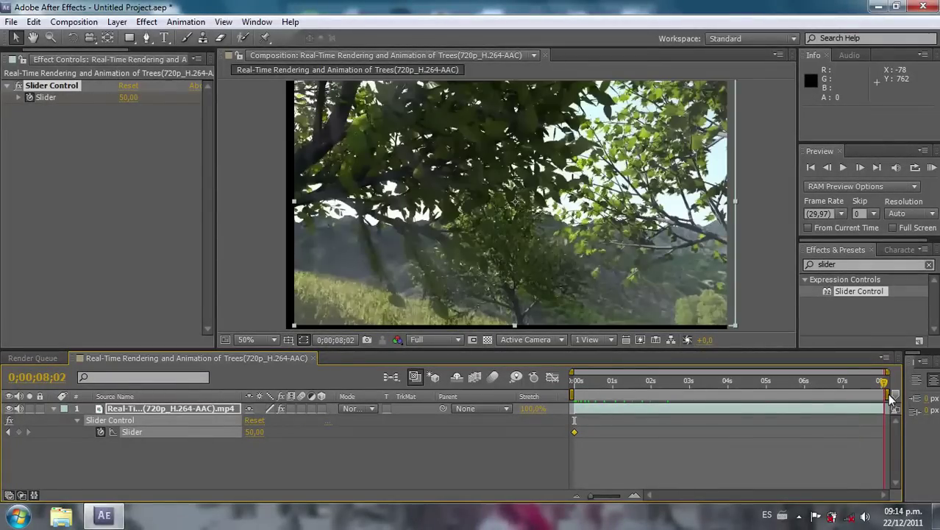
{"action": "left_click", "coordinate": [254, 432]}
{"action": "type", "text": "5"}
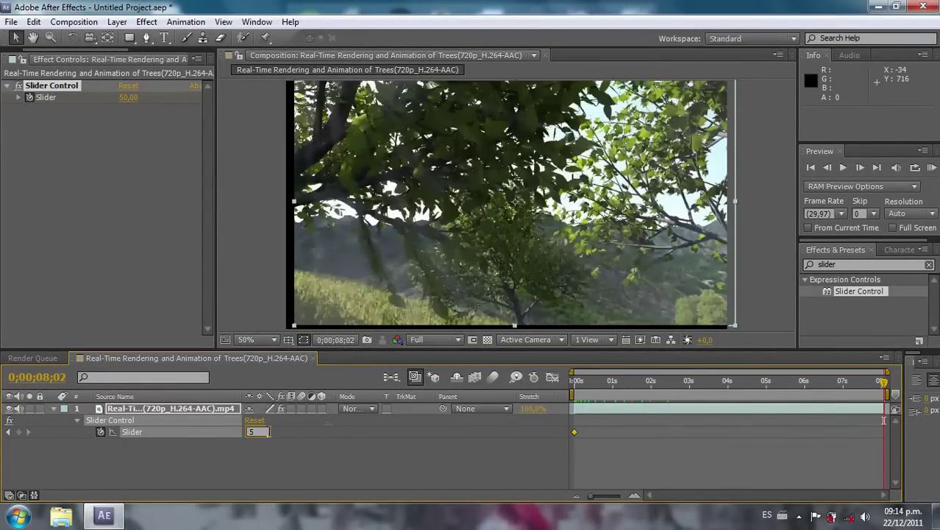
{"action": "left_click", "coordinate": [316, 456]}
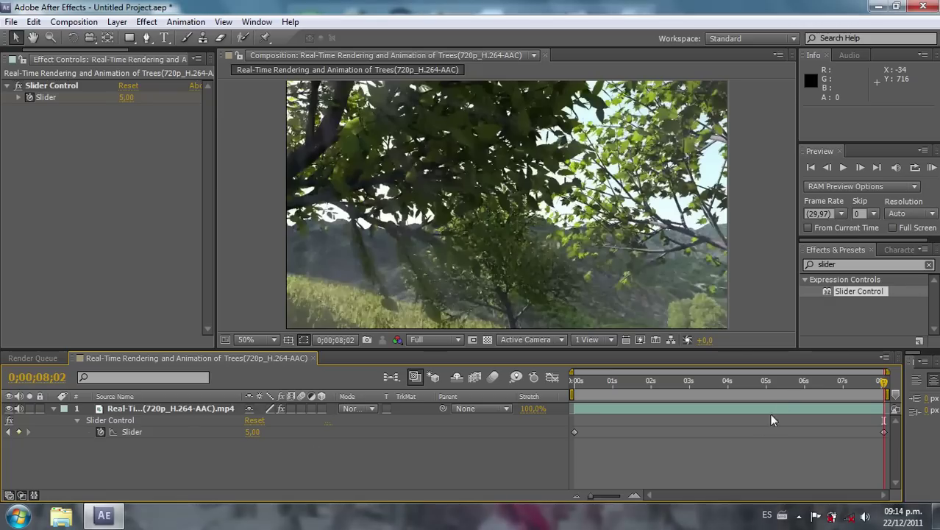
Preview the wiggle animation and reselect the trees layer
{"action": "left_click", "coordinate": [932, 167]}
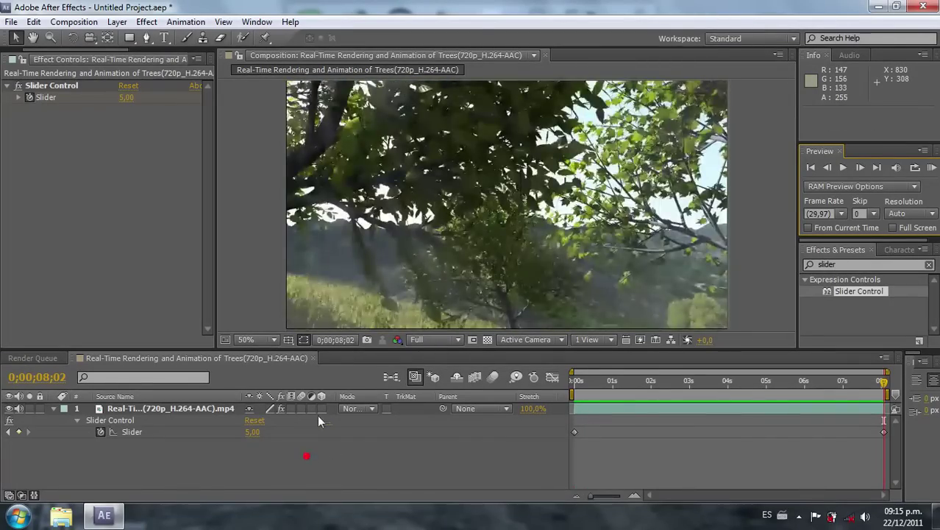
{"action": "left_click", "coordinate": [137, 404]}
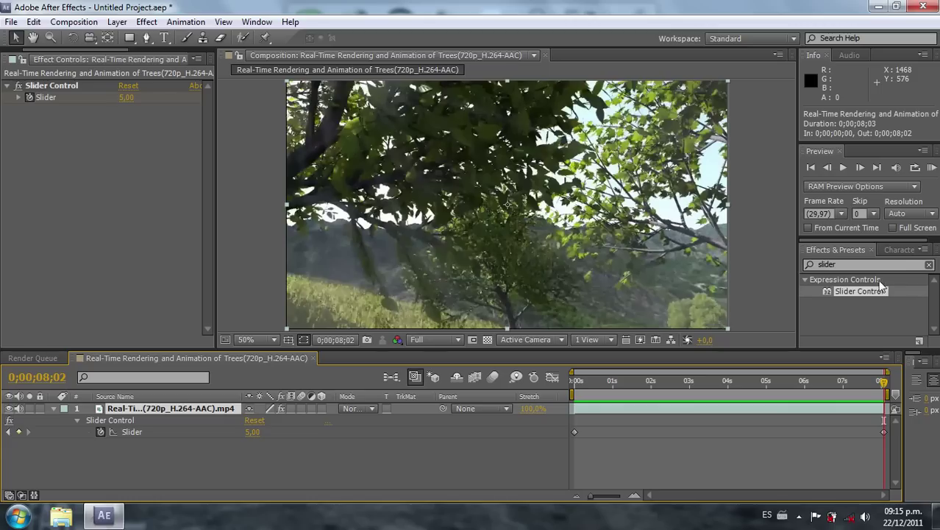
{"action": "left_click", "coordinate": [846, 266]}
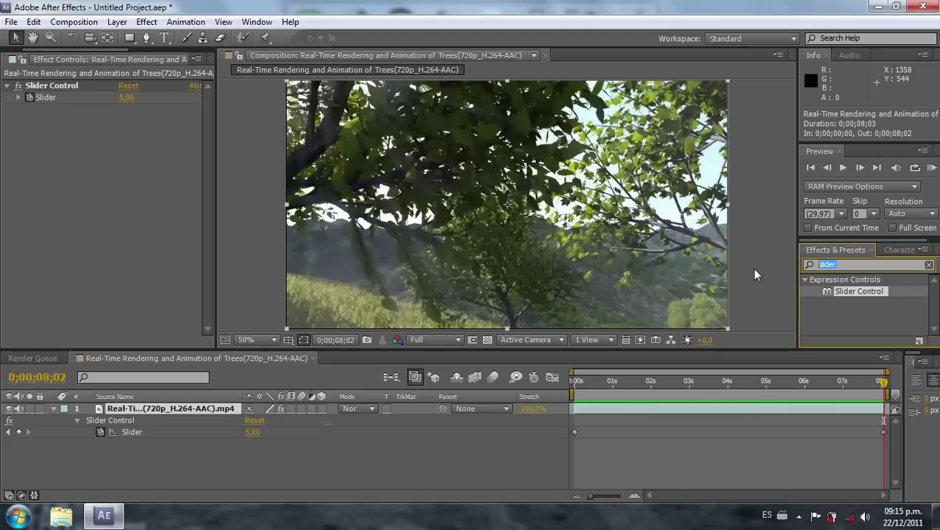
Apply Shift Channels from Effect > Channel to the trees layer
{"action": "type", "text": "shift"}
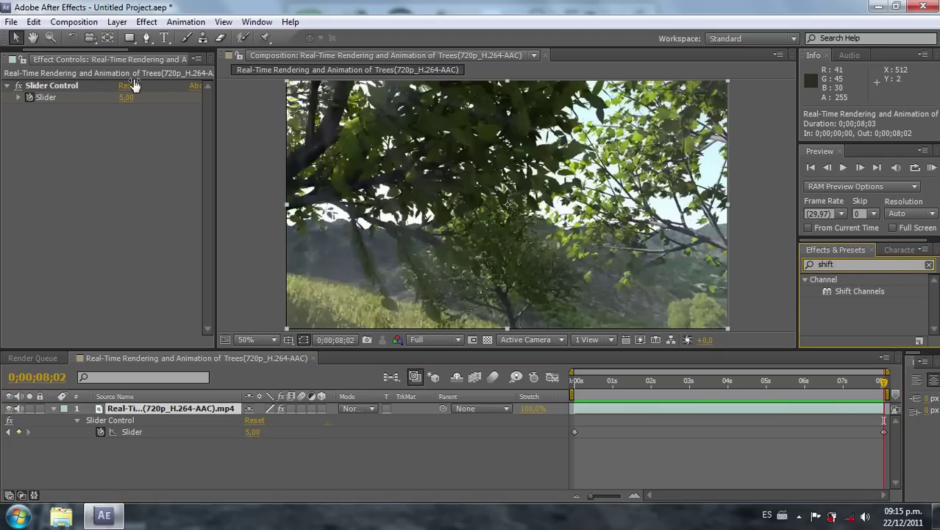
{"action": "left_click", "coordinate": [147, 406]}
{"action": "left_click", "coordinate": [146, 21]}
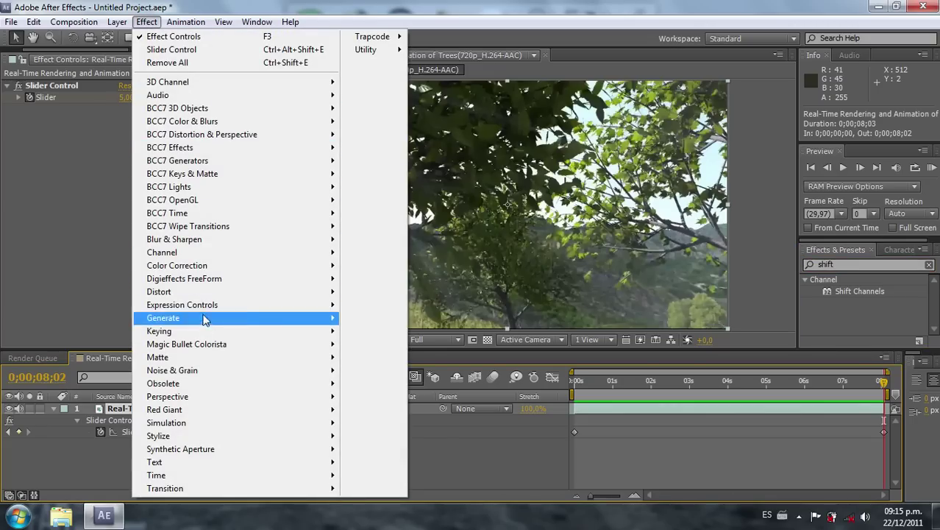
{"action": "mouse_move", "coordinate": [196, 292]}
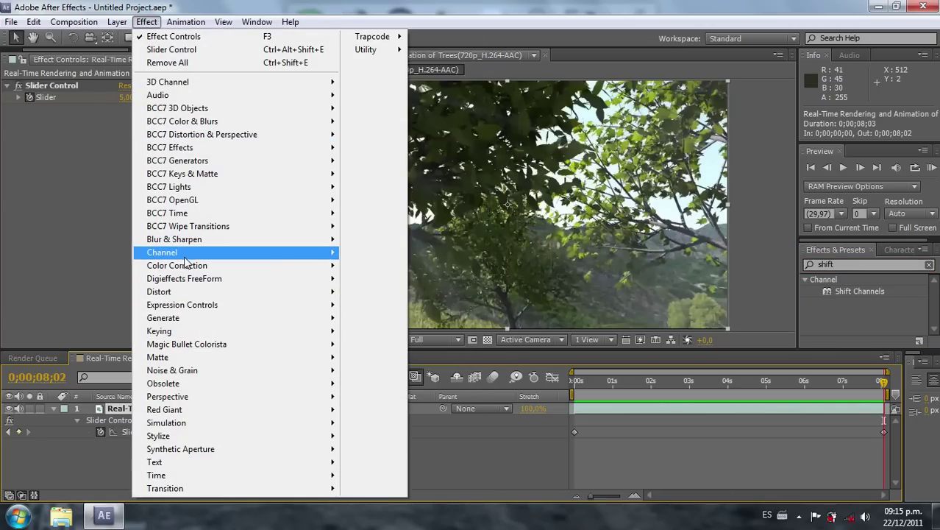
{"action": "mouse_move", "coordinate": [182, 253]}
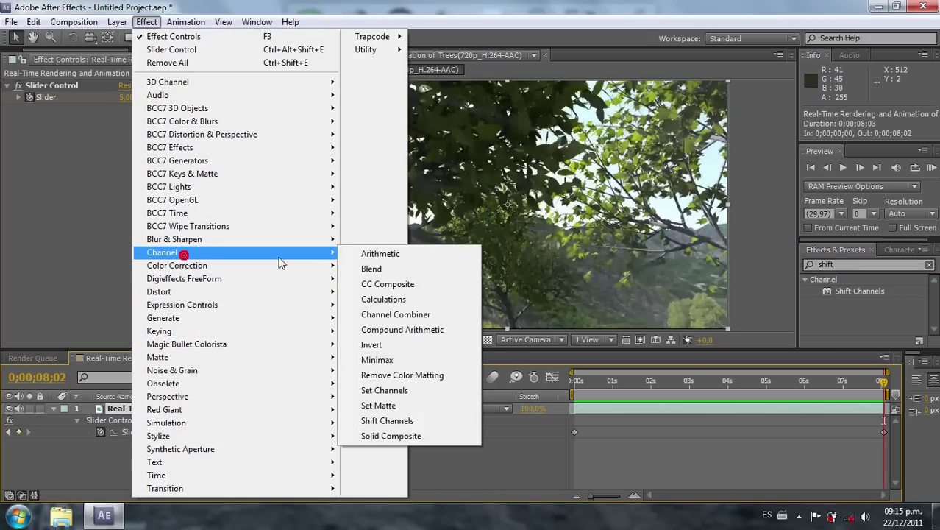
{"action": "left_click", "coordinate": [375, 421]}
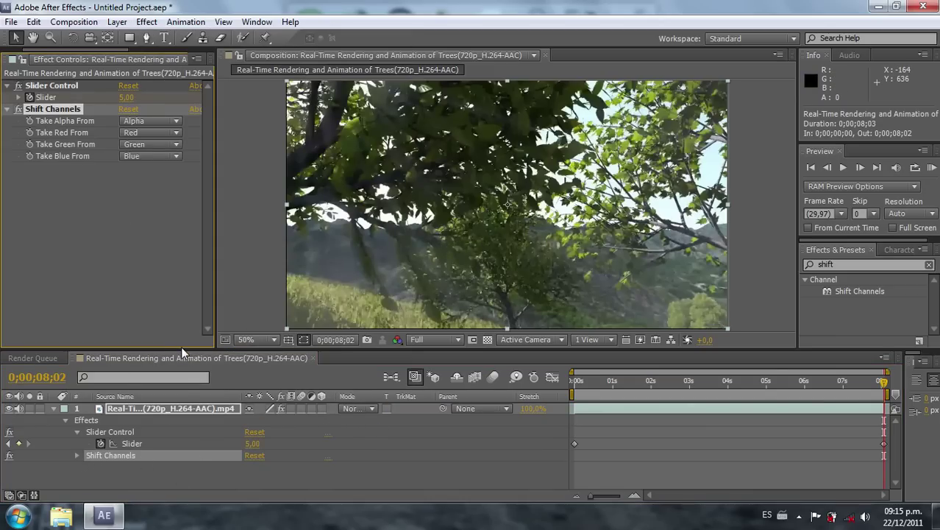
Keep Take Red From on Red and set Take Green From and Take Blue From to Full Off
{"action": "left_click_drag", "start_coordinate": [183, 347], "coordinate": [183, 311]}
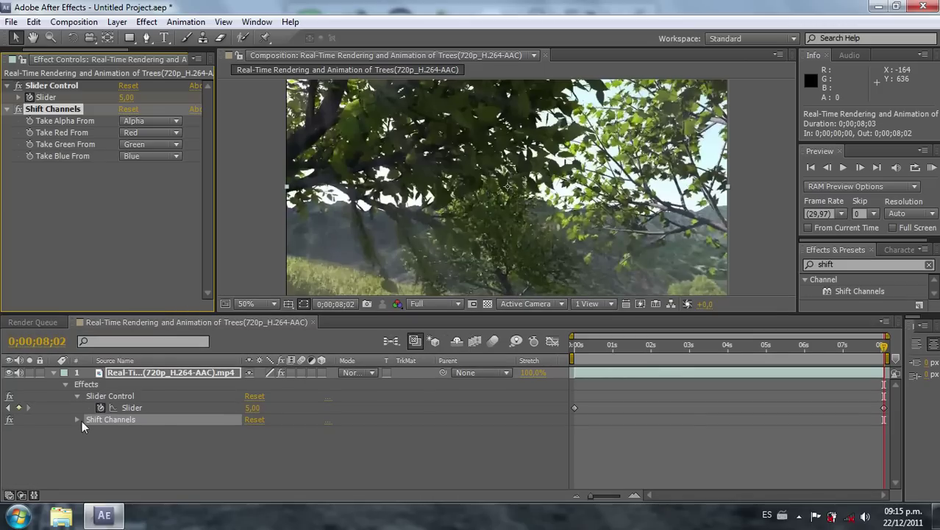
{"action": "left_click", "coordinate": [77, 419]}
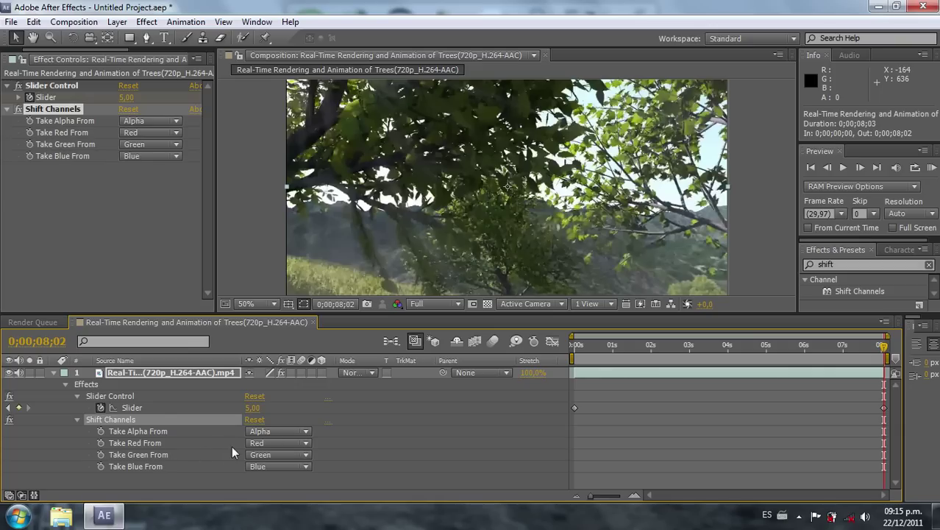
{"action": "left_click", "coordinate": [259, 443]}
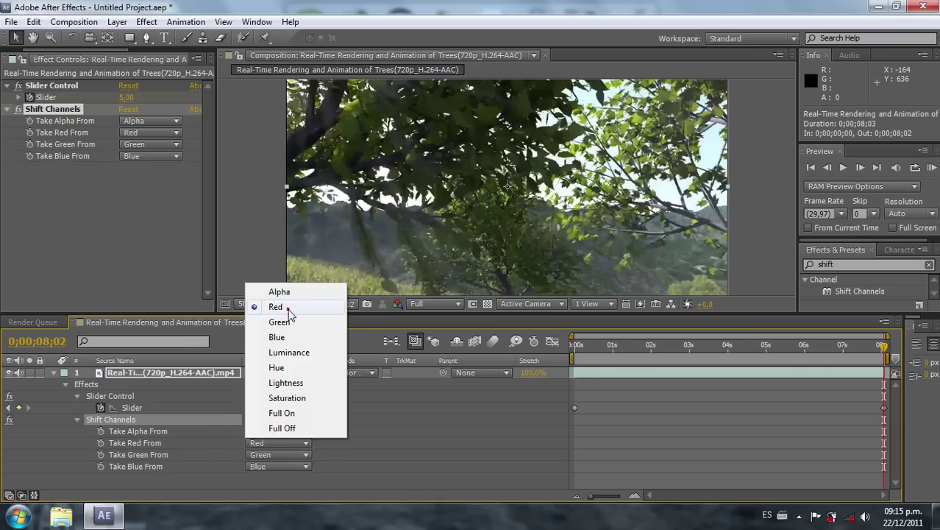
{"action": "left_click", "coordinate": [288, 306]}
{"action": "left_click", "coordinate": [274, 454]}
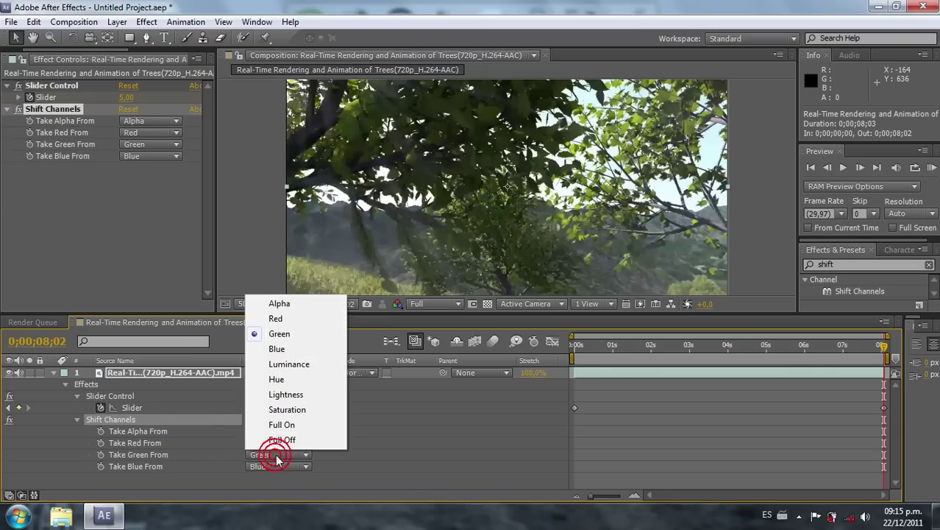
{"action": "left_click", "coordinate": [283, 439]}
{"action": "left_click", "coordinate": [161, 467]}
{"action": "left_click", "coordinate": [270, 467]}
{"action": "left_click", "coordinate": [282, 451]}
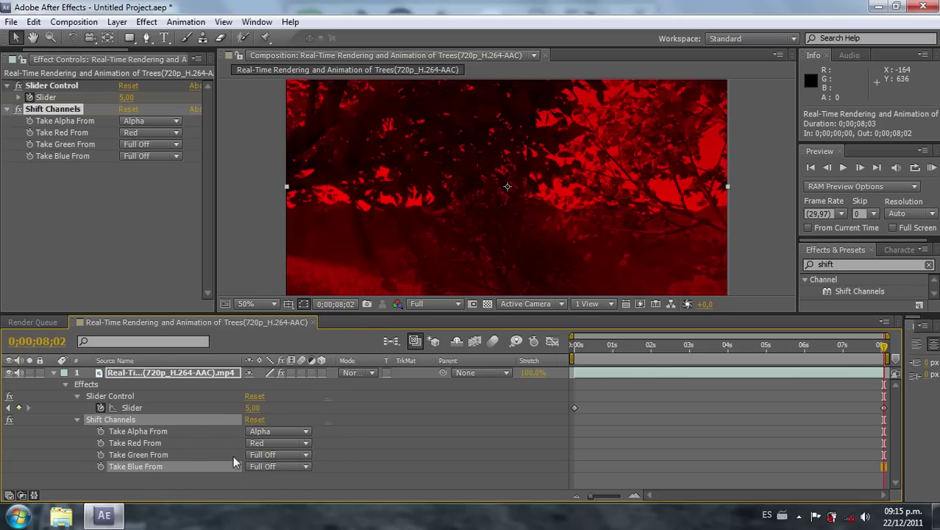
{"action": "left_click", "coordinate": [158, 371]}
Rename the red footage layer to 'rojo'
{"action": "key", "text": "Return"}
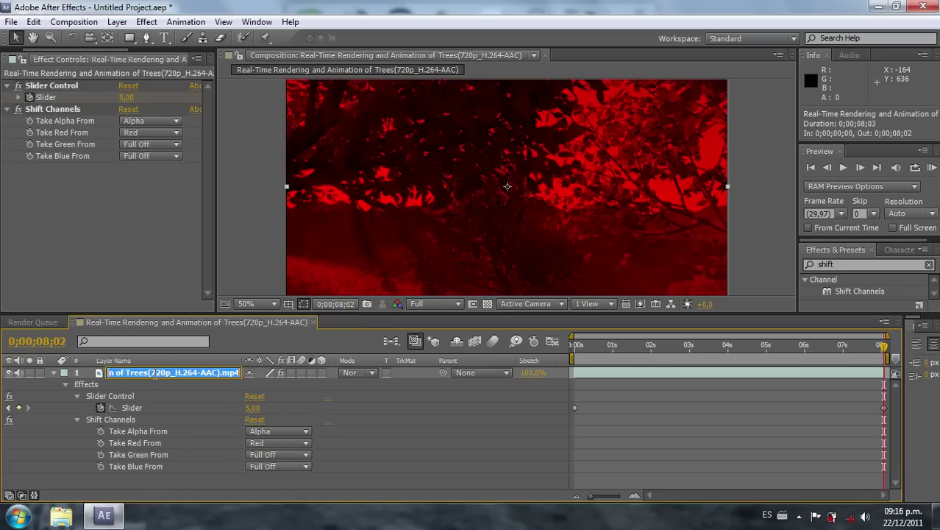
{"action": "type", "text": "ro"}
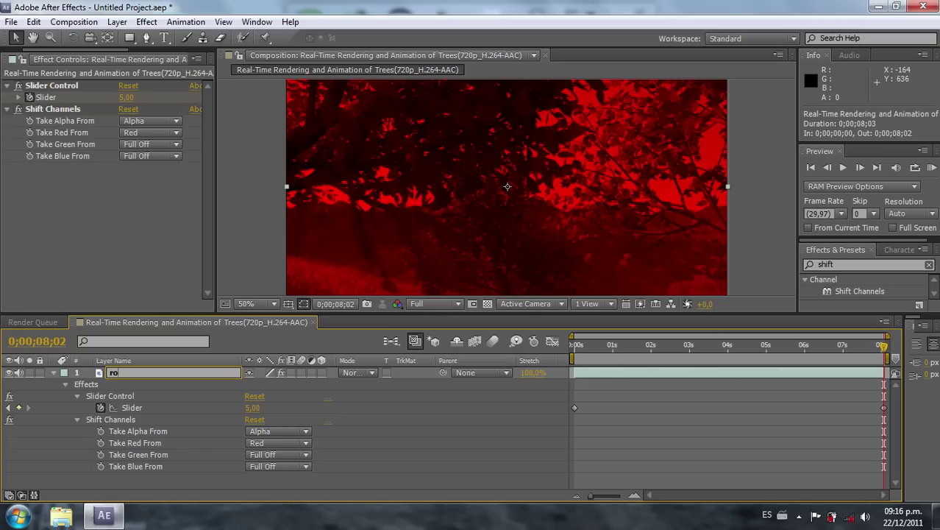
{"action": "key", "text": "Return"}
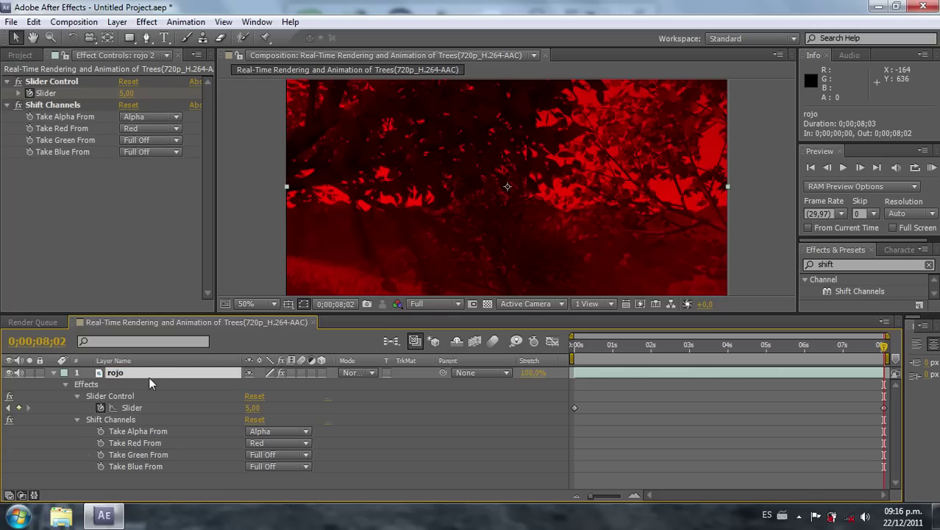
Duplicate the rojo layer and rename the rojo 2 copy to 'verde'
{"action": "key", "text": "ctrl+d"}
{"action": "key", "text": "ctrl+d"}
{"action": "left_click", "coordinate": [146, 386]}
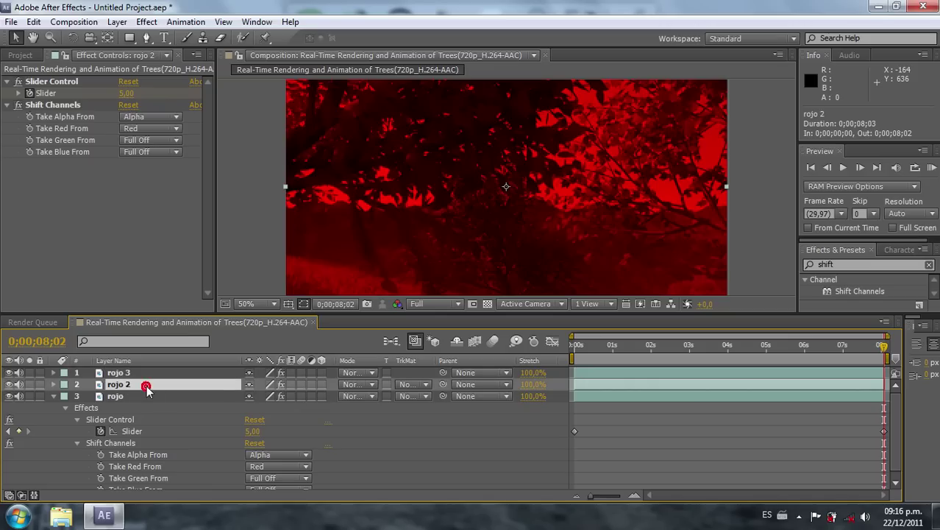
{"action": "key", "text": "Return"}
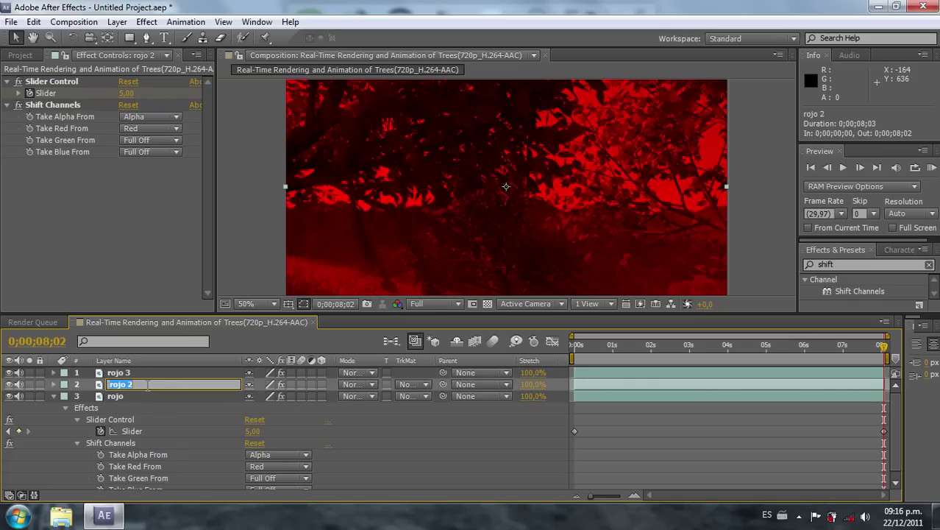
{"action": "type", "text": "verde"}
{"action": "key", "text": "Return"}
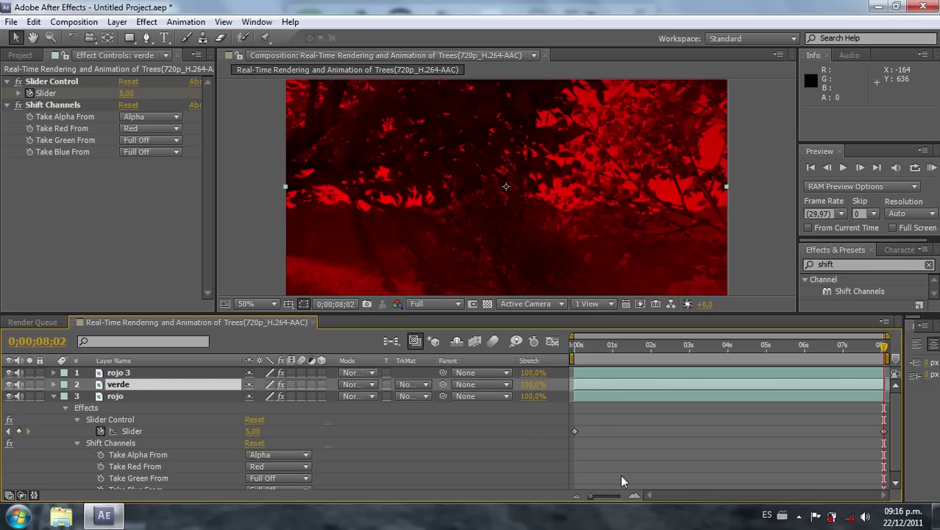
In verde's Shift Channels, set Take Red From to Full Off and Take Green From to Green
{"action": "left_click", "coordinate": [53, 384]}
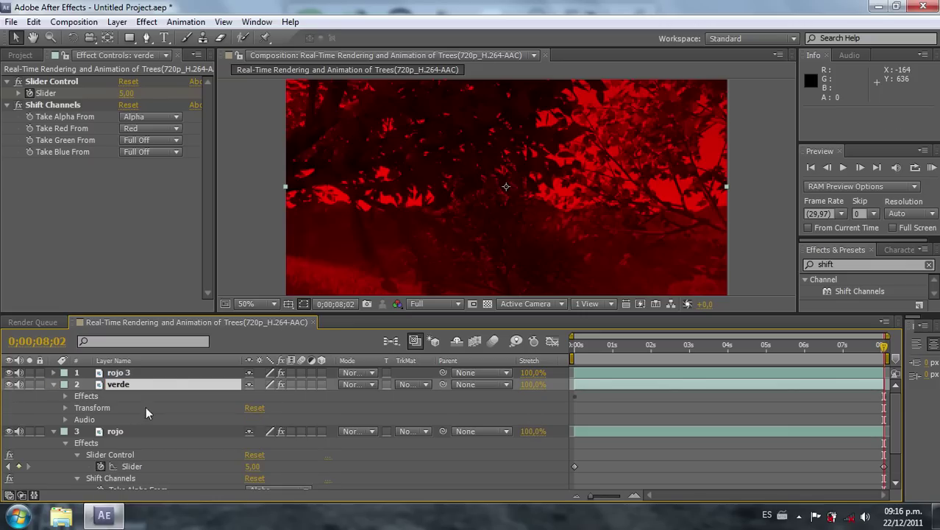
{"action": "left_click", "coordinate": [118, 384]}
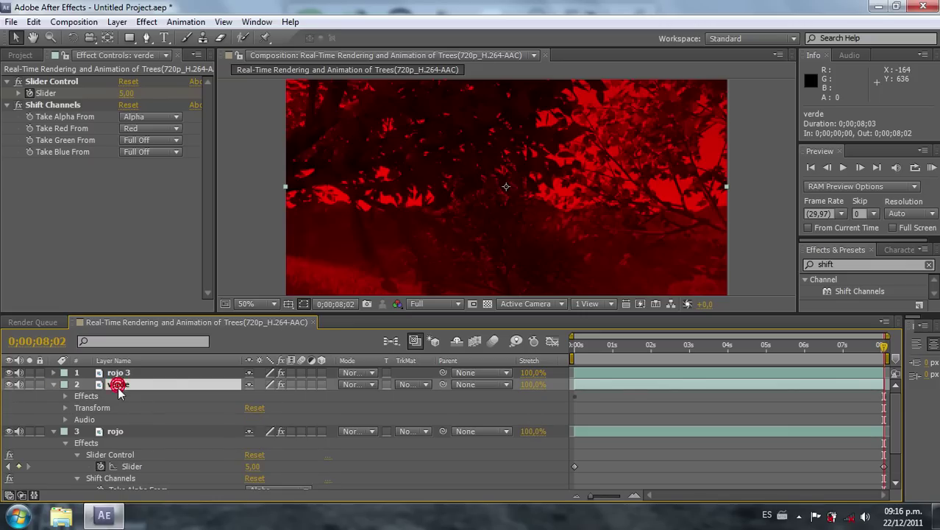
{"action": "key", "text": "e"}
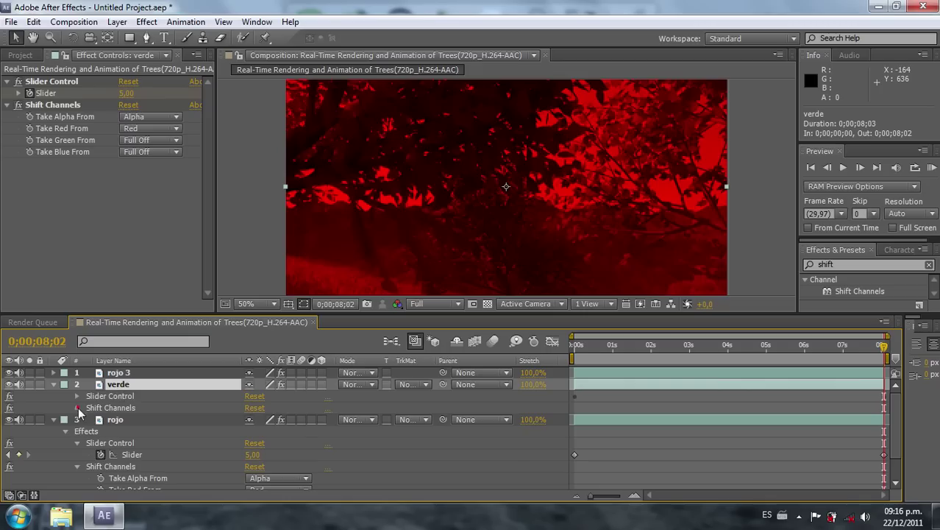
{"action": "left_click", "coordinate": [78, 408]}
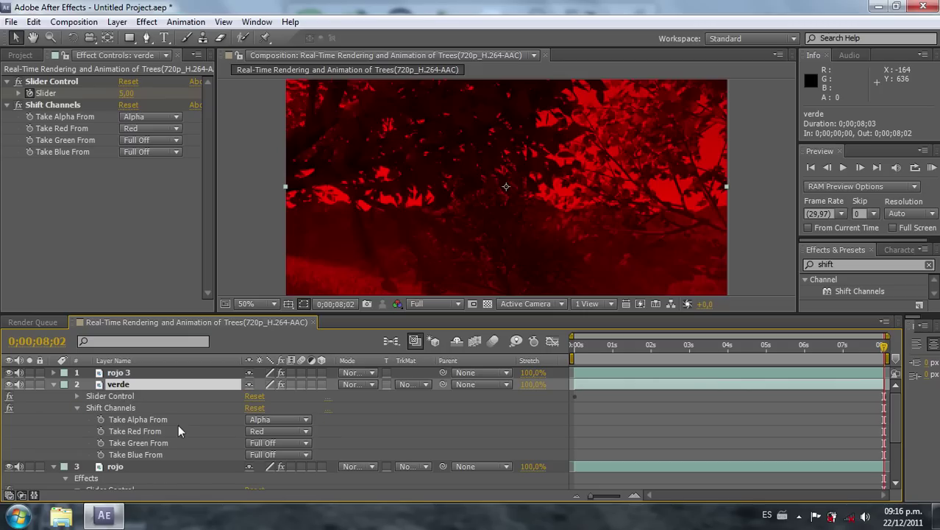
{"action": "left_click", "coordinate": [258, 431]}
{"action": "left_click", "coordinate": [265, 417]}
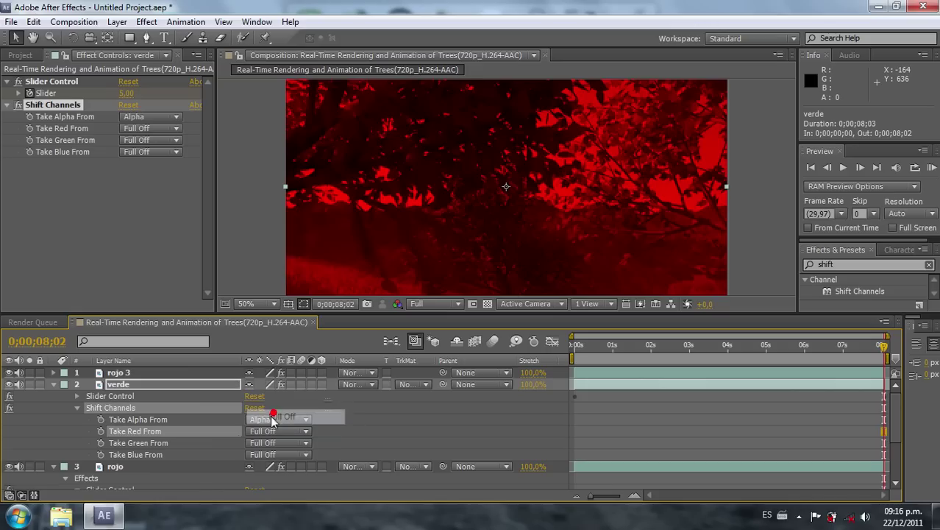
{"action": "left_click", "coordinate": [261, 443]}
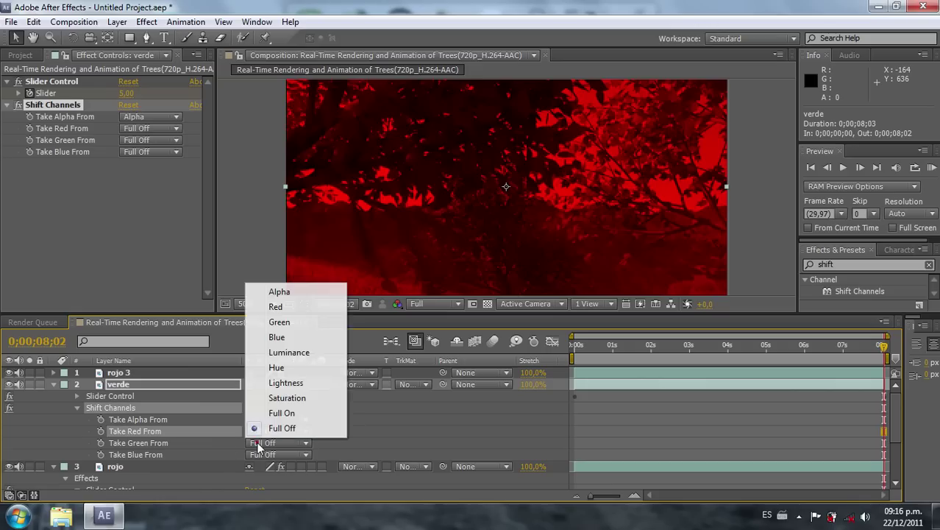
{"action": "left_click", "coordinate": [272, 321]}
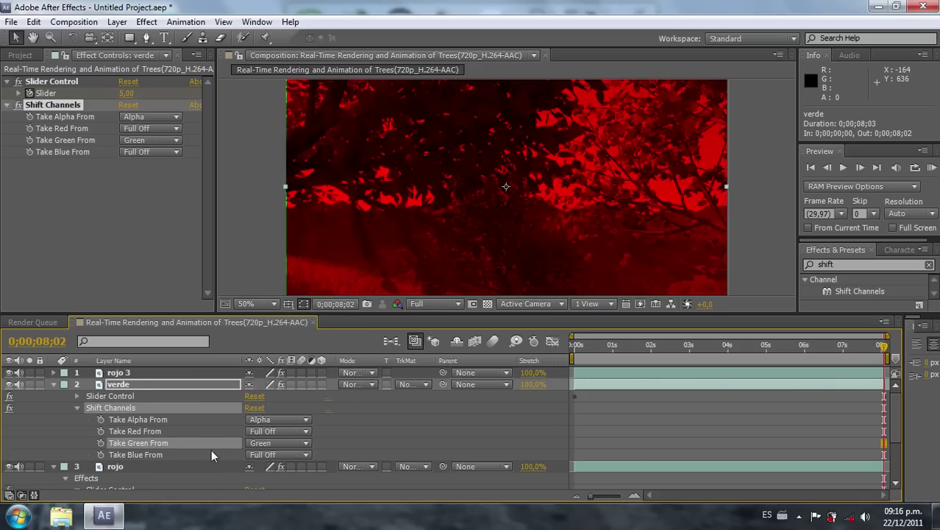
{"action": "left_click", "coordinate": [54, 384]}
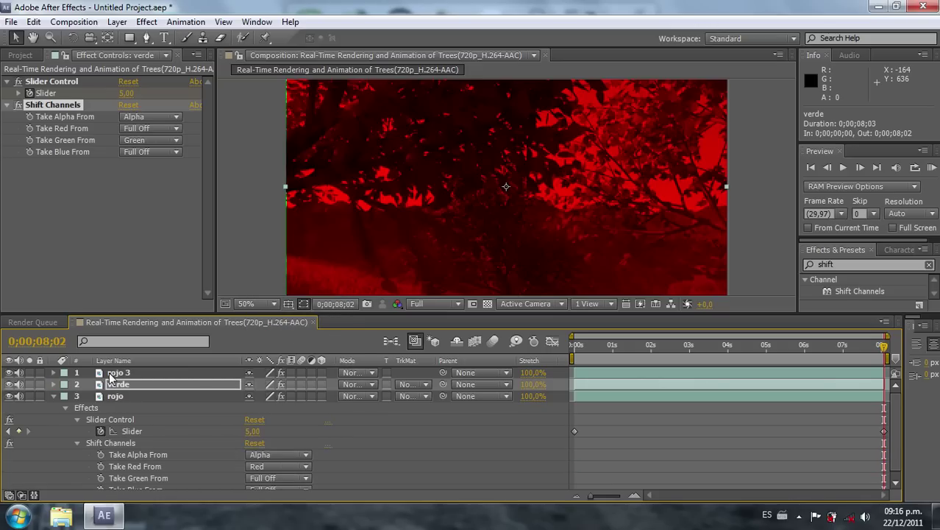
Rename the rojo 3 layer to 'azul'
{"action": "left_click", "coordinate": [111, 372]}
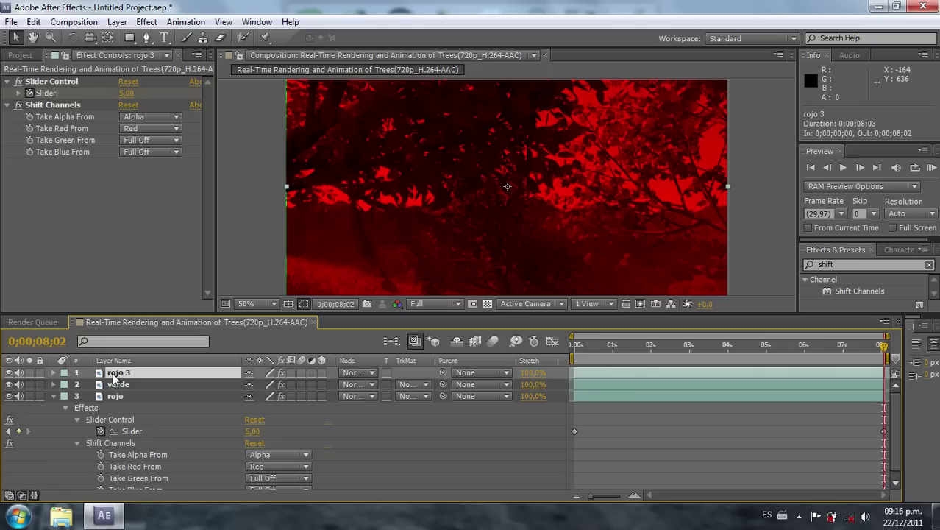
{"action": "key", "text": "Return"}
{"action": "type", "text": "azul"}
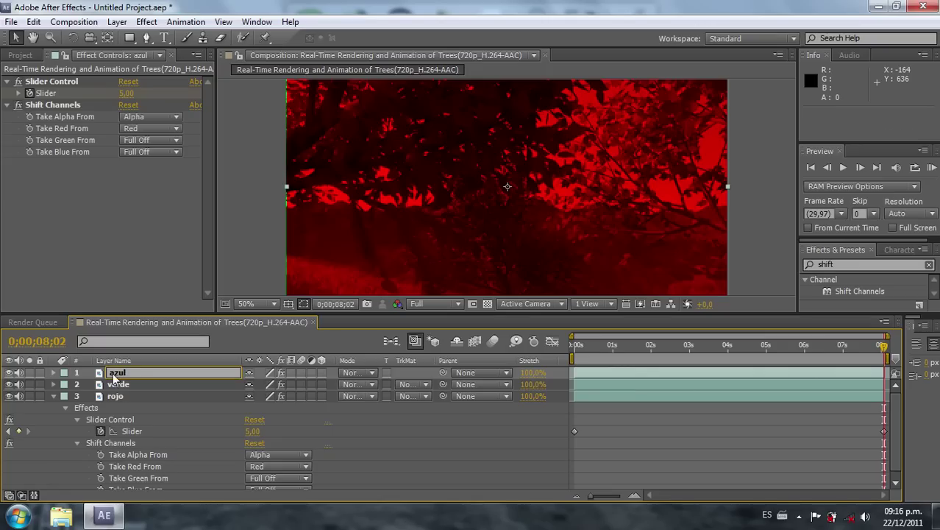
{"action": "key", "text": "Return"}
In azul's Shift Channels, set Take Red From to Full Off and Take Blue From to Blue
{"action": "left_click", "coordinate": [142, 374]}
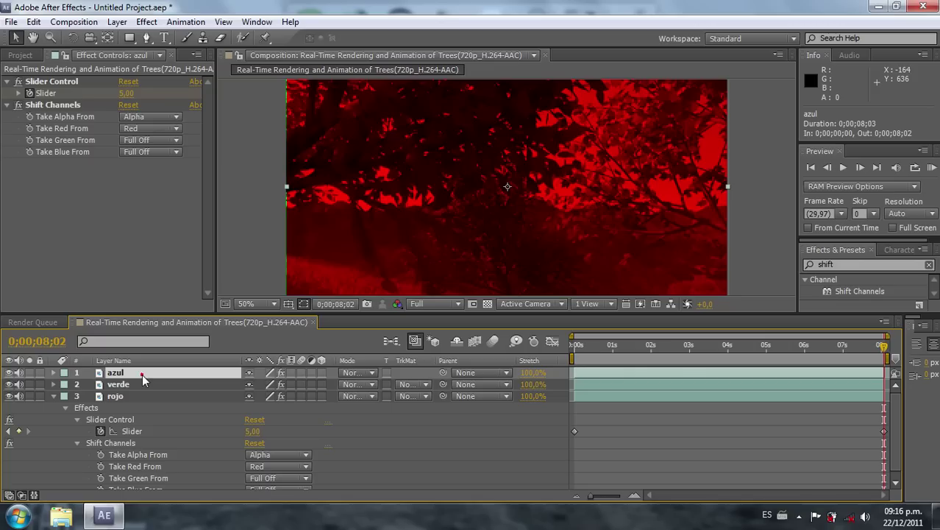
{"action": "key", "text": "e"}
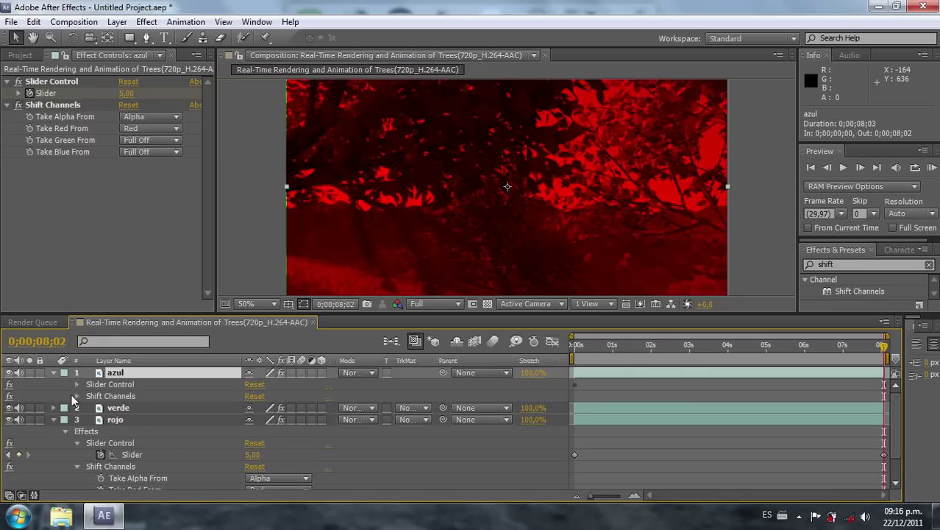
{"action": "left_click", "coordinate": [74, 400]}
{"action": "left_click", "coordinate": [77, 395]}
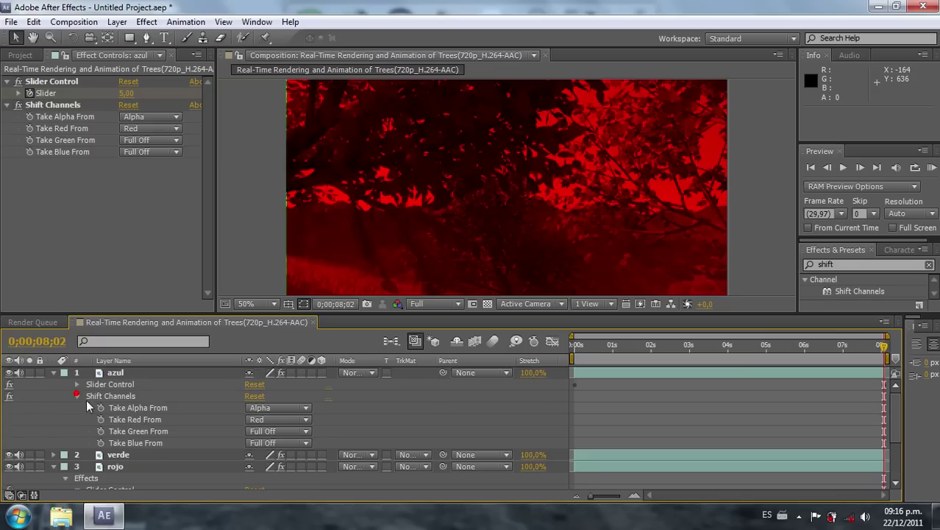
{"action": "left_click", "coordinate": [256, 419]}
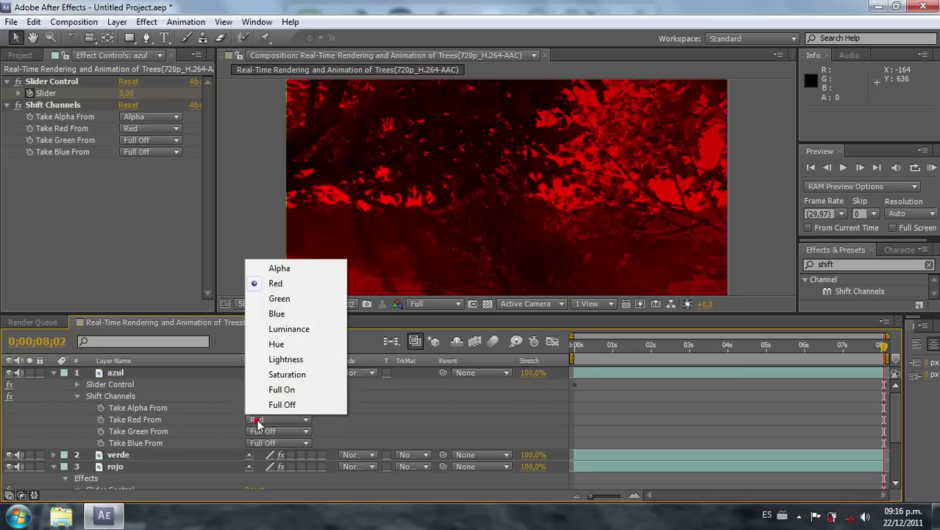
{"action": "left_click", "coordinate": [269, 405]}
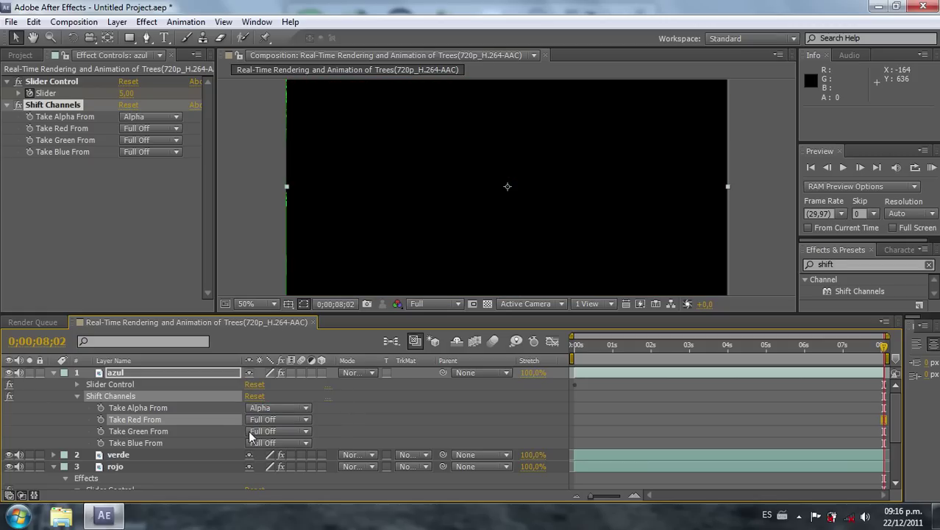
{"action": "left_click", "coordinate": [250, 442]}
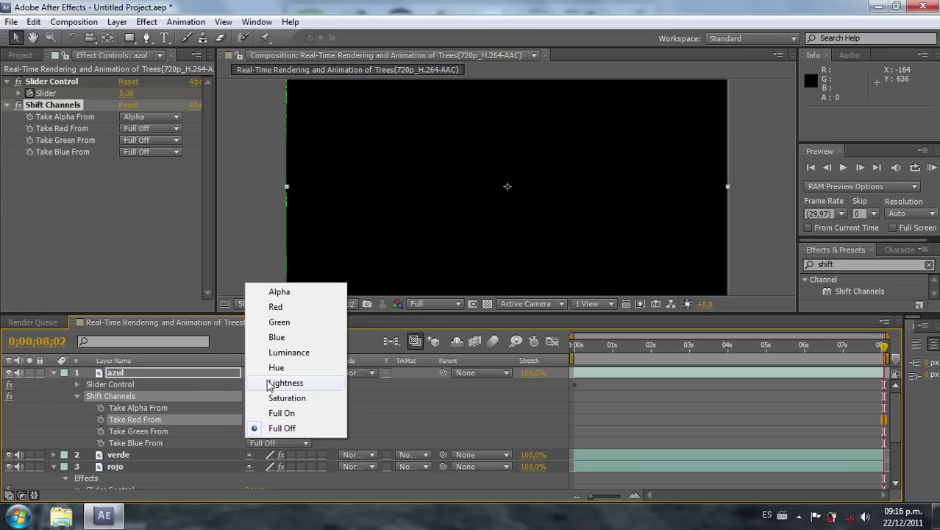
{"action": "left_click", "coordinate": [274, 337]}
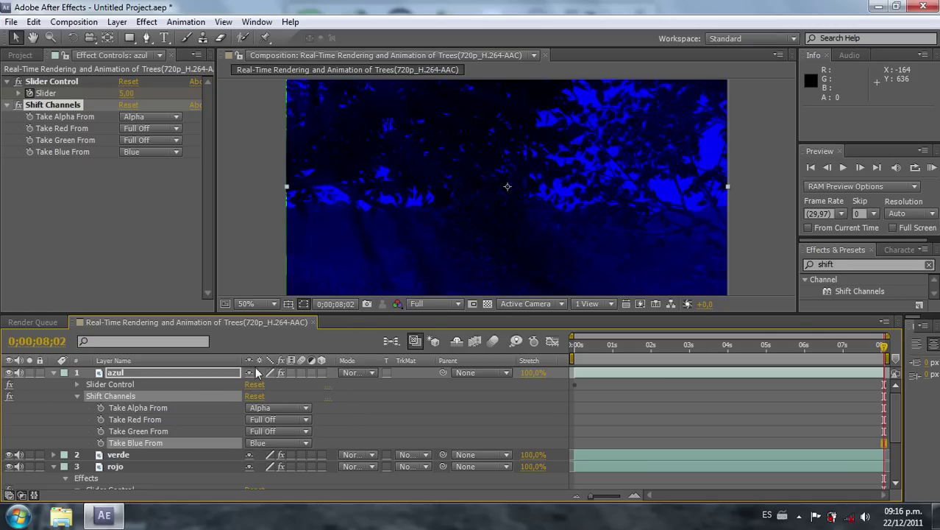
{"action": "left_click", "coordinate": [53, 372]}
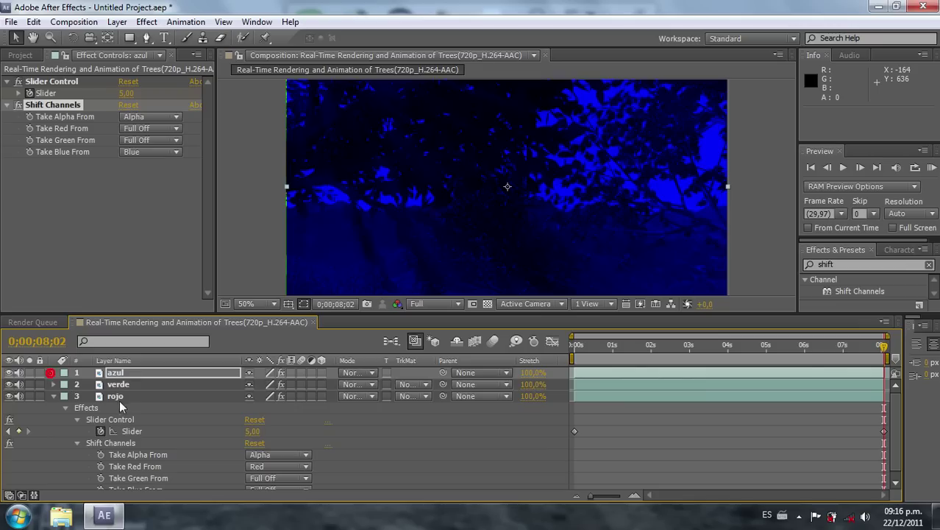
{"action": "left_click", "coordinate": [121, 372]}
Switch azul, verde and rojo to Add blend mode and enlarge the Composition viewer
{"action": "left_click", "coordinate": [53, 396]}
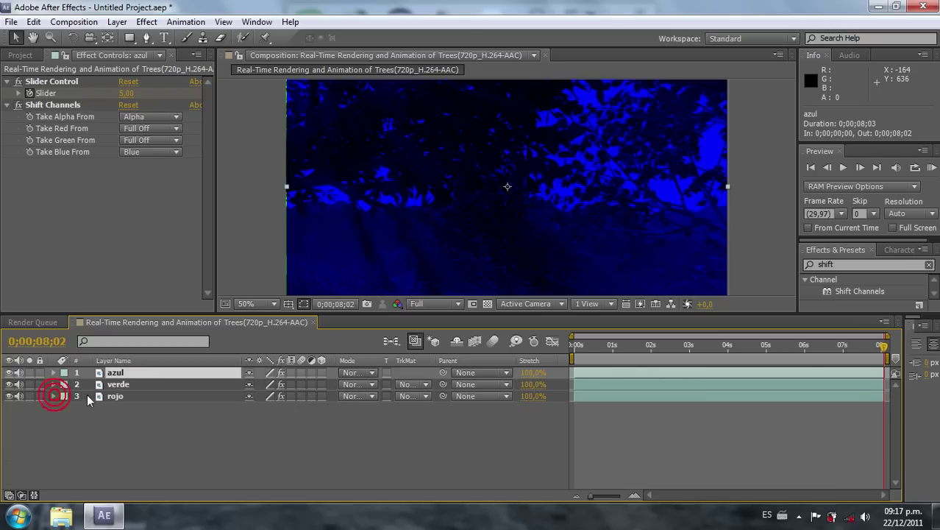
{"action": "left_click", "coordinate": [125, 397], "text": "shift"}
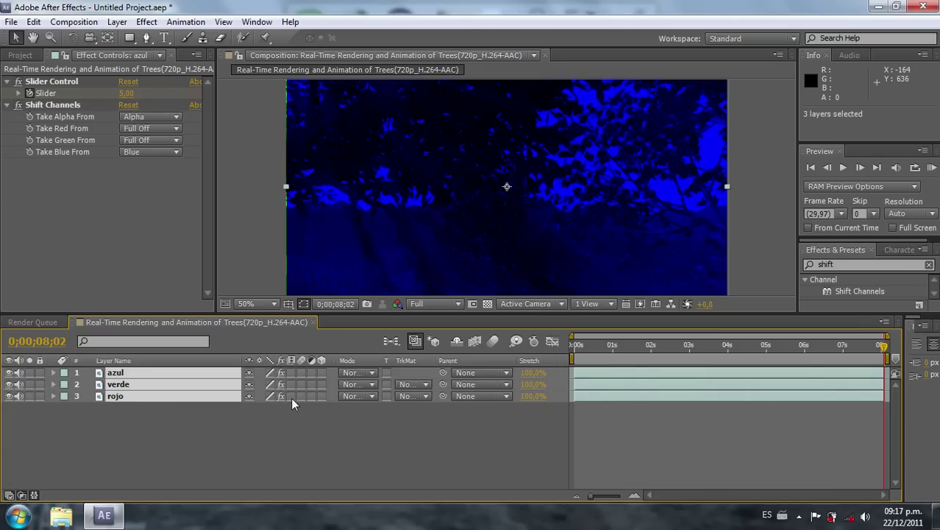
{"action": "left_click", "coordinate": [372, 374]}
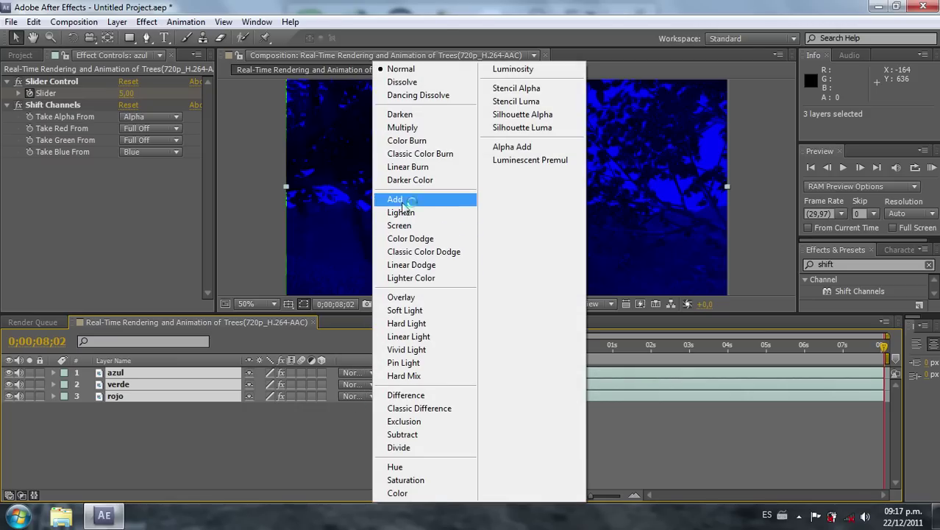
{"action": "left_click", "coordinate": [402, 200]}
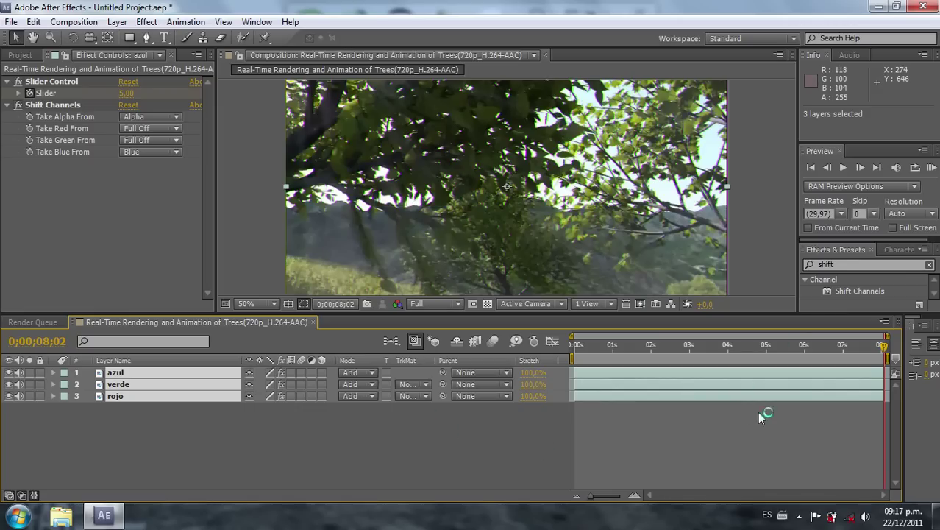
{"action": "left_click_drag", "start_coordinate": [401, 312], "coordinate": [401, 396]}
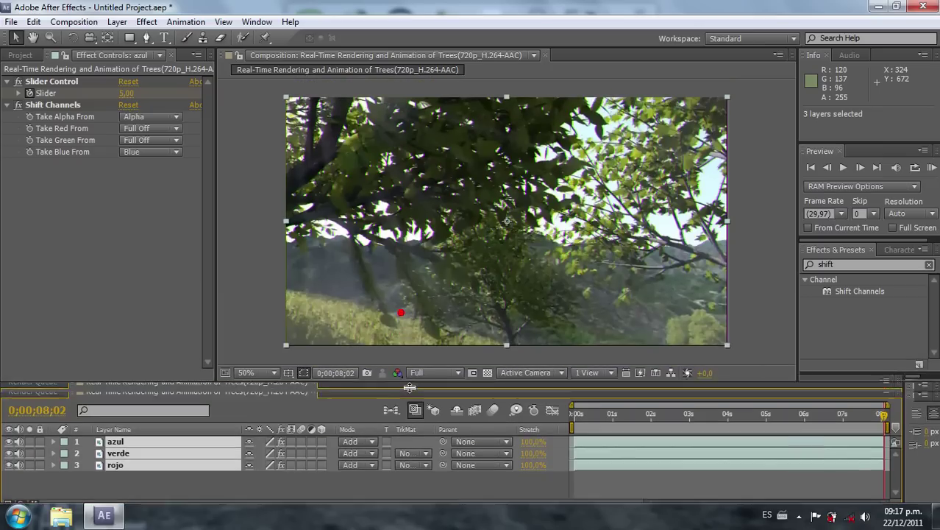
{"action": "left_click", "coordinate": [931, 167]}
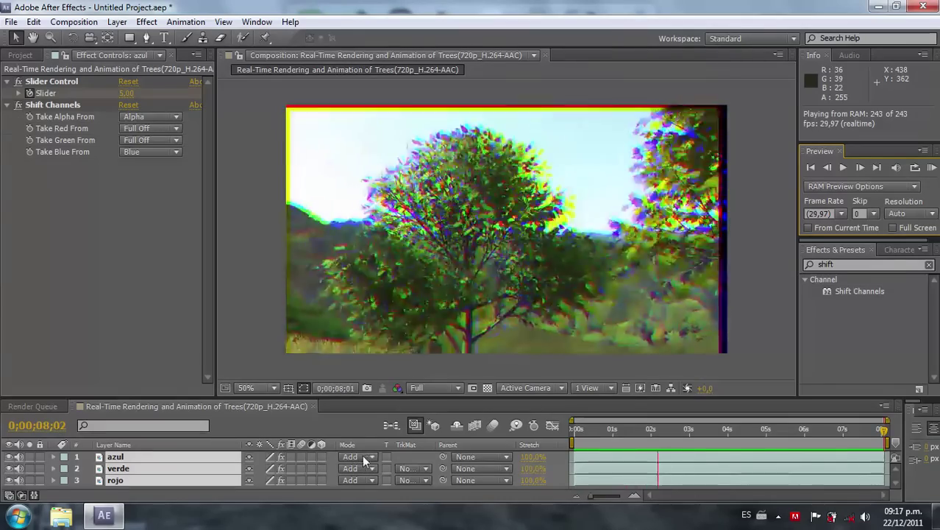
{"action": "key", "text": "space"}
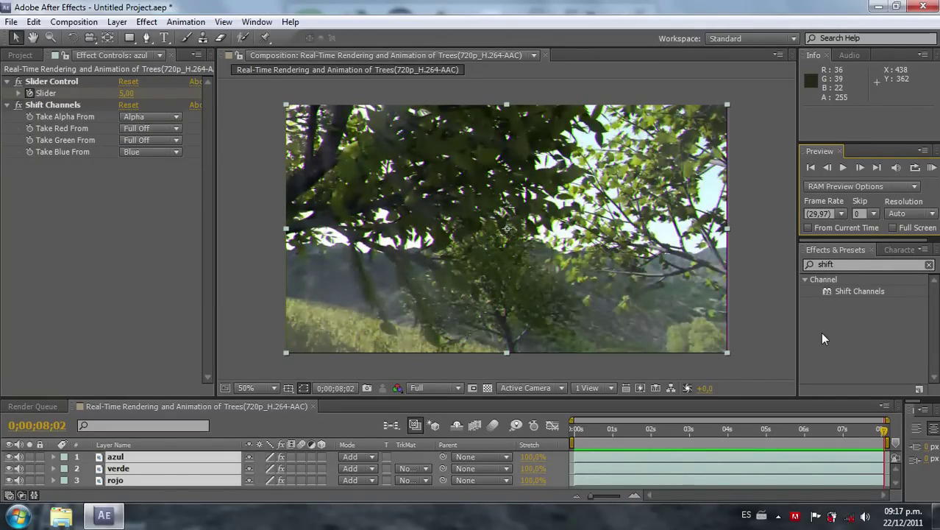
Go to 0;00;01;00 and zoom to 100% on the red band along the top edge
{"action": "mouse_move", "coordinate": [801, 431]}
{"action": "left_mouse_down"}
{"action": "mouse_move", "coordinate": [597, 457]}
{"action": "mouse_move", "coordinate": [613, 207]}
{"action": "left_mouse_up"}
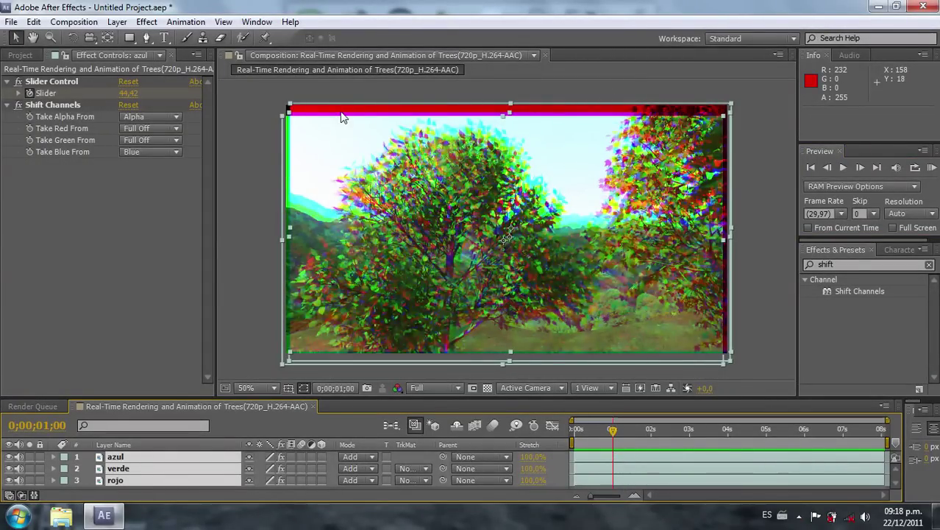
{"action": "key", "text": "period"}
{"action": "key", "text": "period"}
{"action": "left_click_drag", "start_coordinate": [436, 147], "coordinate": [528, 357]}
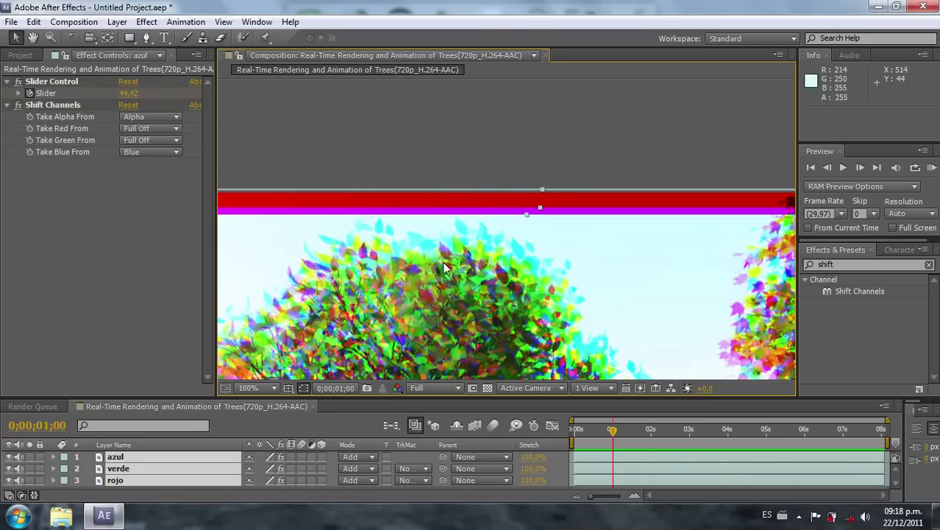
{"action": "left_click", "coordinate": [487, 390]}
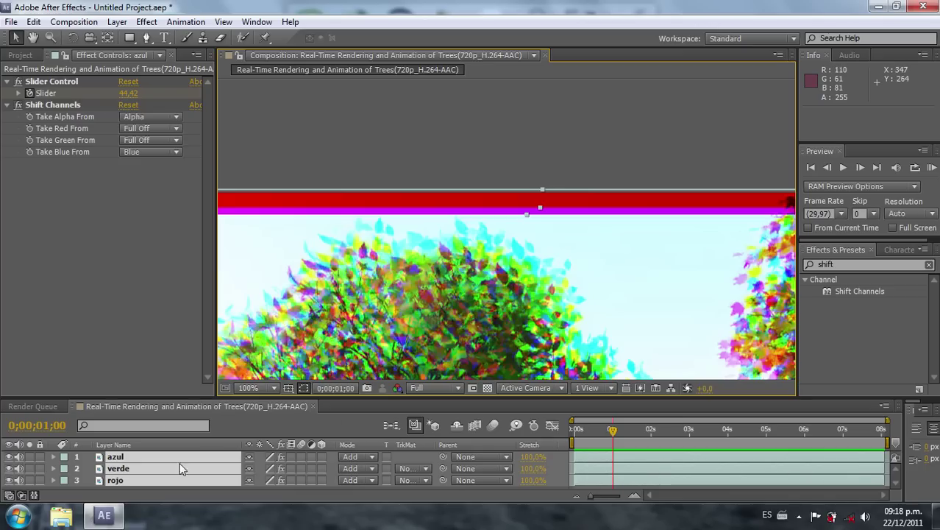
Select the rojo layer, reframe the whole tree at 50%, and start a new effects search
{"action": "left_click", "coordinate": [118, 482]}
{"action": "left_click", "coordinate": [118, 481]}
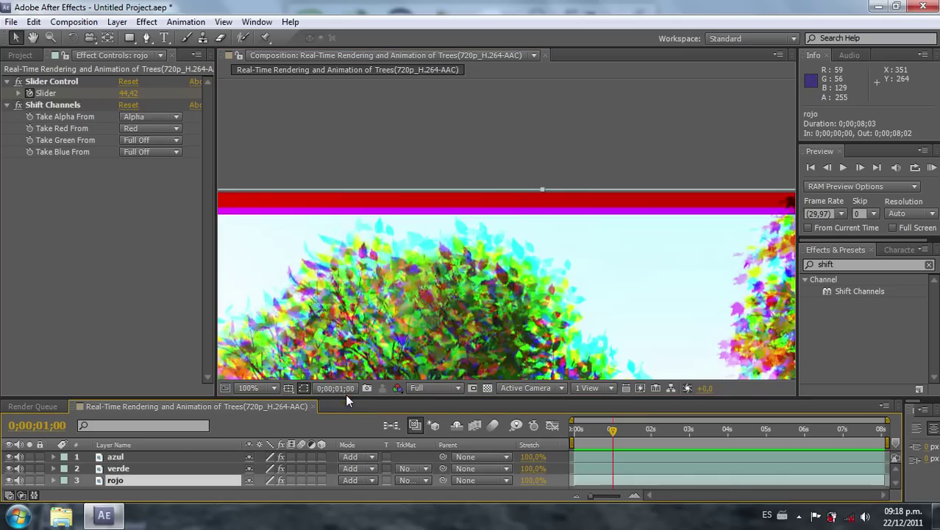
{"action": "left_click_drag", "start_coordinate": [347, 401], "coordinate": [347, 338]}
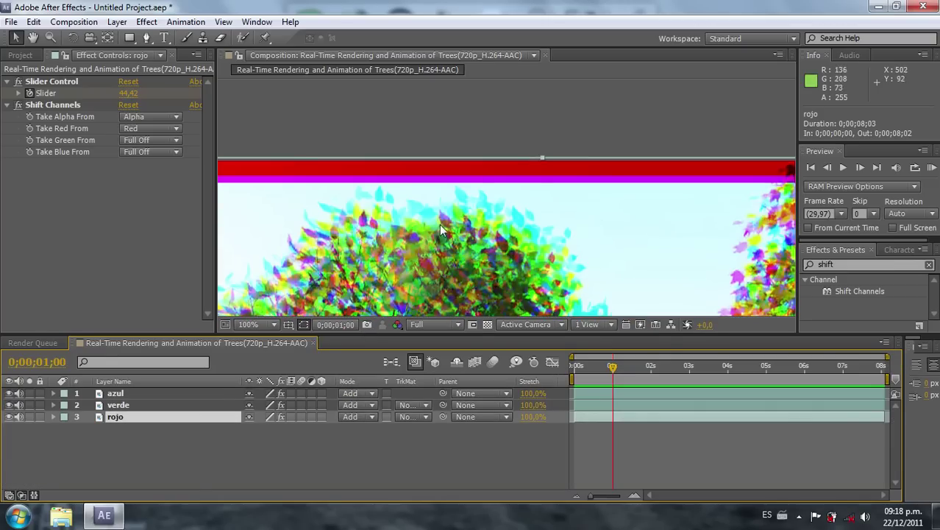
{"action": "scroll", "coordinate": [440, 230], "scroll_direction": "down", "scroll_amount": 3}
{"action": "scroll", "coordinate": [440, 230], "scroll_direction": "up", "scroll_amount": 2}
{"action": "mouse_move", "coordinate": [449, 111]}
{"action": "left_mouse_down"}
{"action": "mouse_move", "coordinate": [436, 133]}
{"action": "mouse_move", "coordinate": [447, 164]}
{"action": "left_mouse_up"}
{"action": "key", "text": "v"}
{"action": "left_click", "coordinate": [129, 417]}
{"action": "double_click", "coordinate": [858, 267]}
Apply Stylize > Motion Tile to the rojo layer
{"action": "type", "text": "motion tile"}
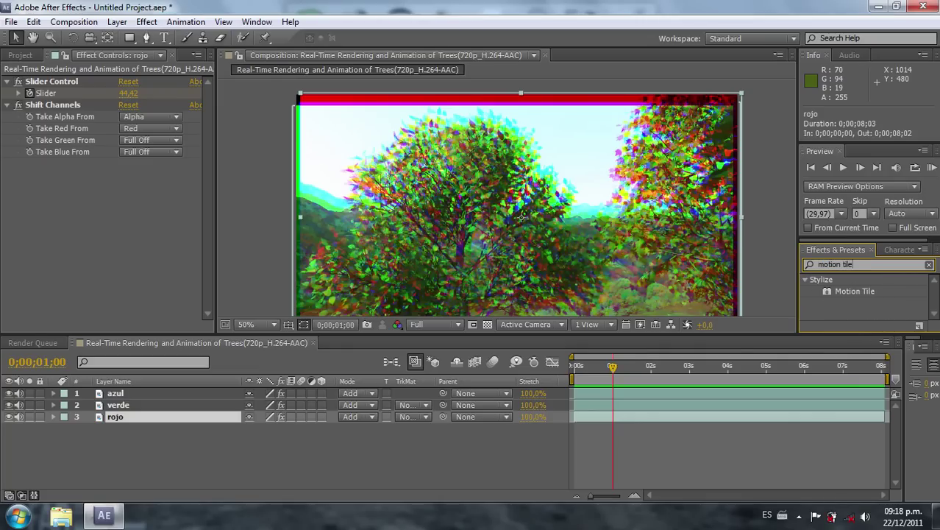
{"action": "left_click", "coordinate": [132, 416]}
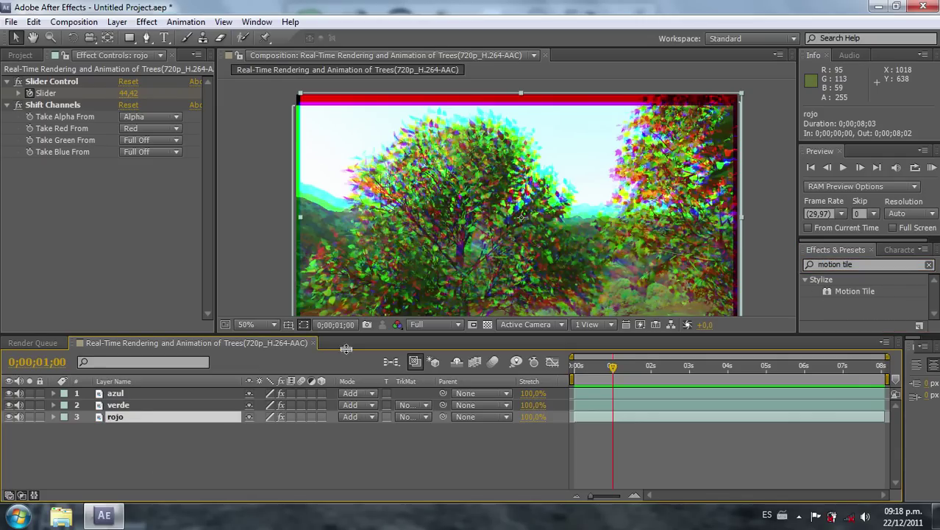
{"action": "left_click", "coordinate": [150, 24]}
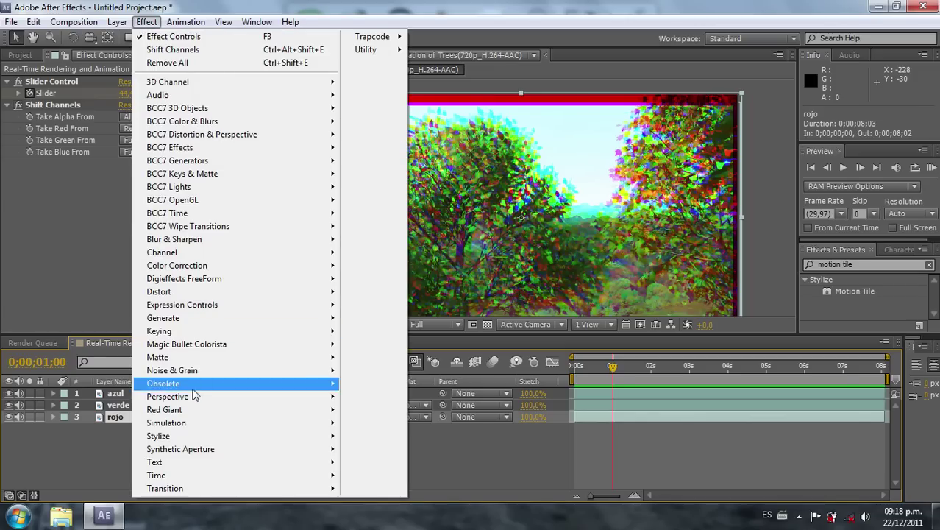
{"action": "left_click", "coordinate": [180, 434]}
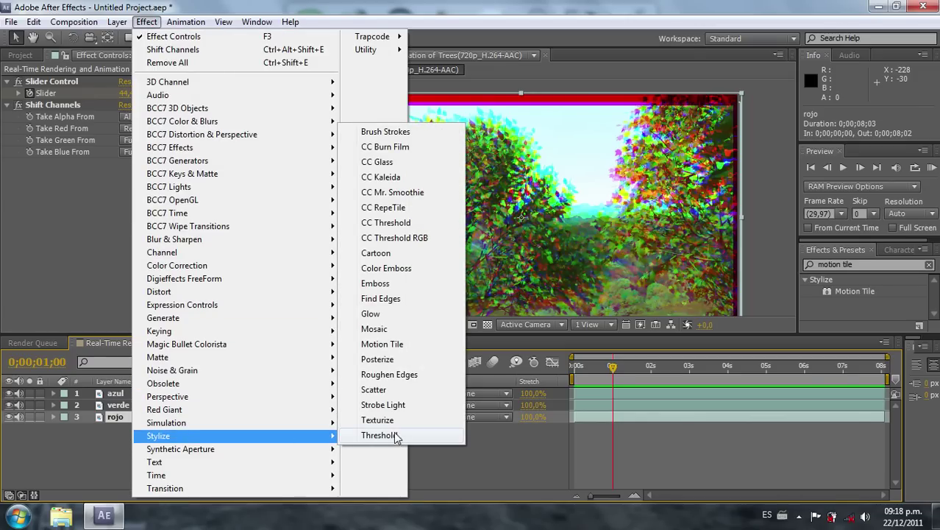
{"action": "left_click", "coordinate": [381, 344]}
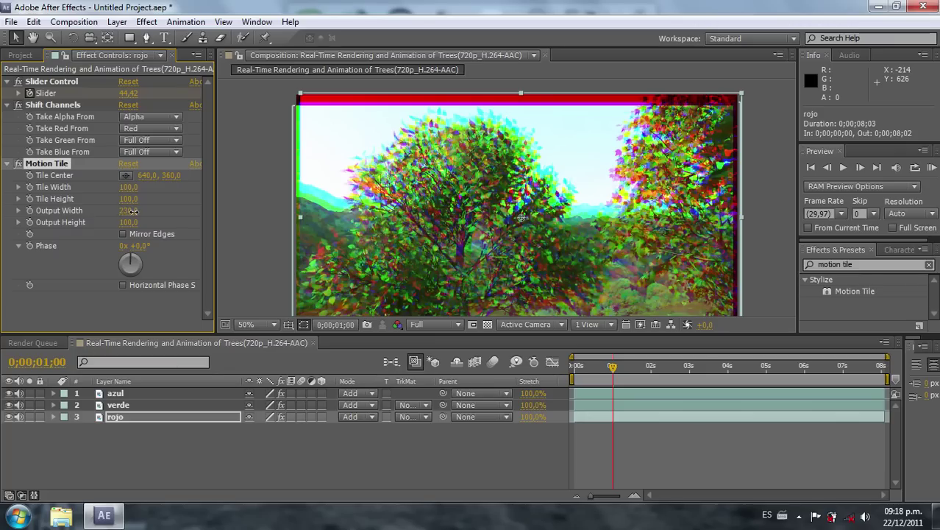
Set rojo's Motion Tile Output Width and Output Height to 130
{"action": "left_click_drag", "start_coordinate": [126, 211], "coordinate": [127, 216]}
{"action": "left_click_drag", "start_coordinate": [129, 220], "coordinate": [133, 221]}
{"action": "left_click_drag", "start_coordinate": [128, 198], "coordinate": [140, 195]}
{"action": "left_click", "coordinate": [126, 200]}
{"action": "type", "text": "130"}
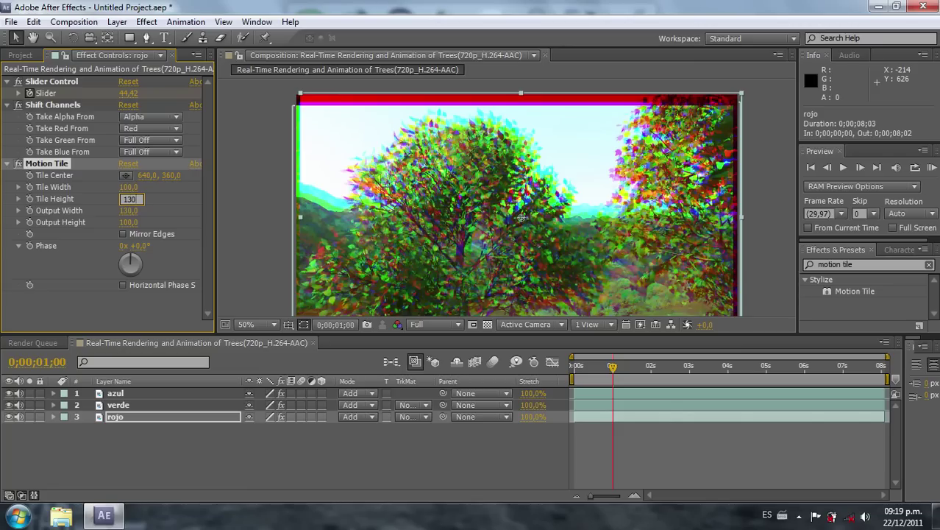
{"action": "key", "text": "Escape"}
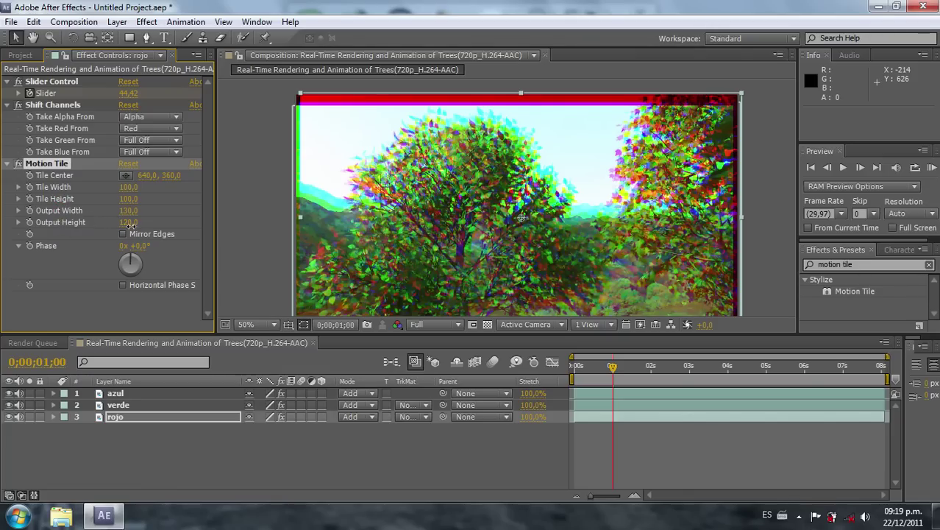
{"action": "left_click", "coordinate": [157, 221]}
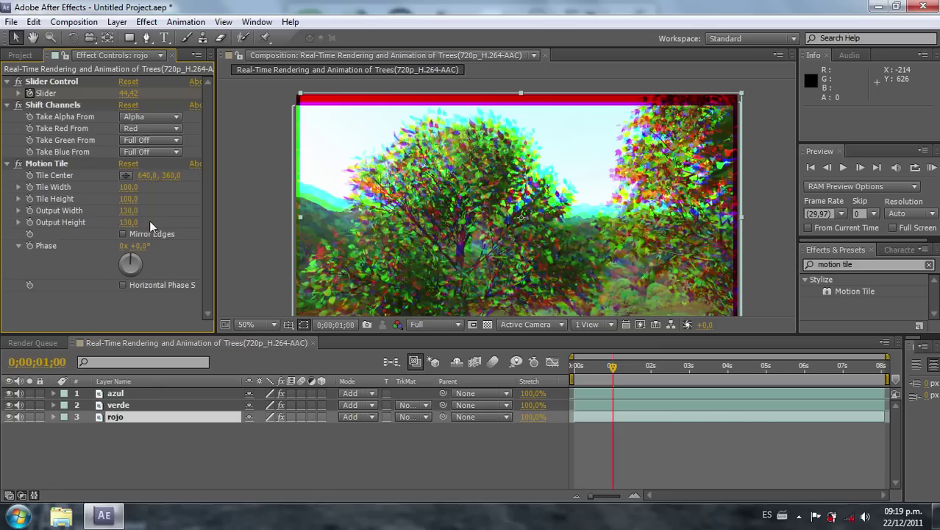
{"action": "left_click", "coordinate": [116, 417]}
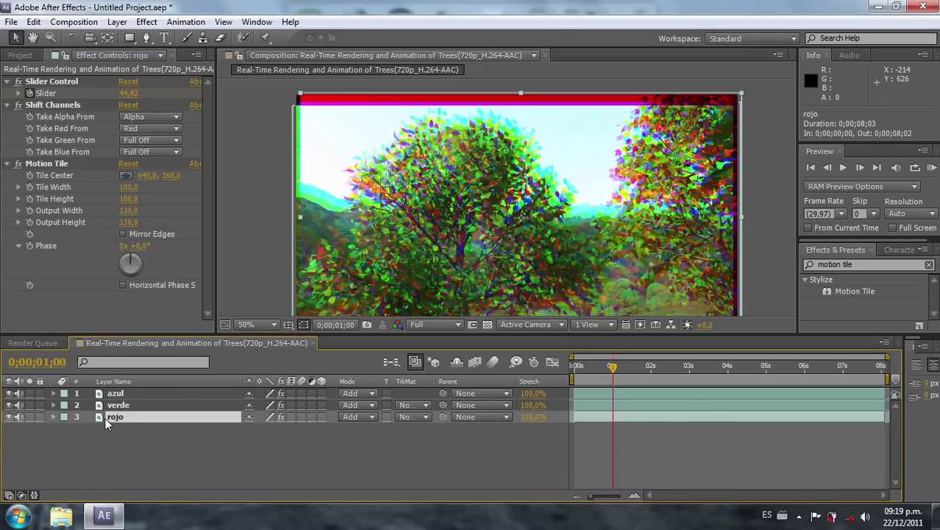
Copy rojo's Motion Tile effect (130 output width and height) onto the verde and azul layers
{"action": "key", "text": "e"}
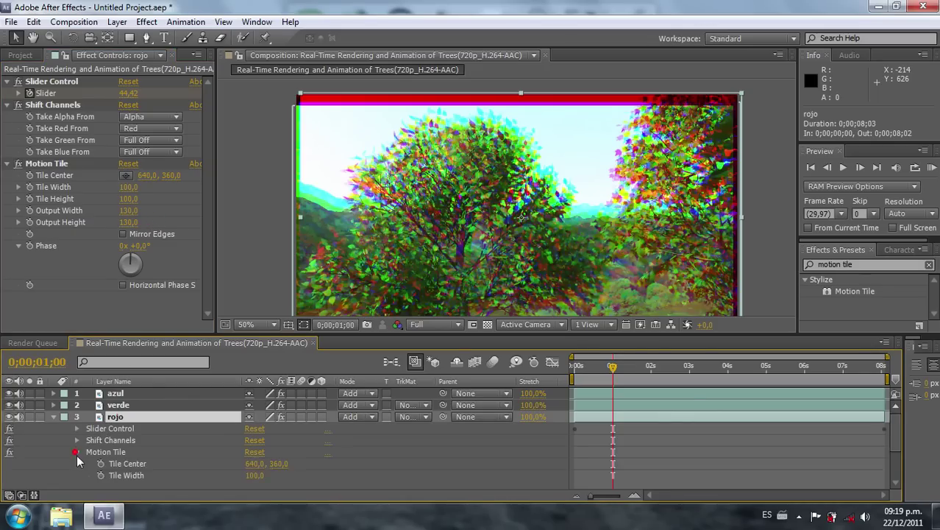
{"action": "left_click", "coordinate": [77, 452]}
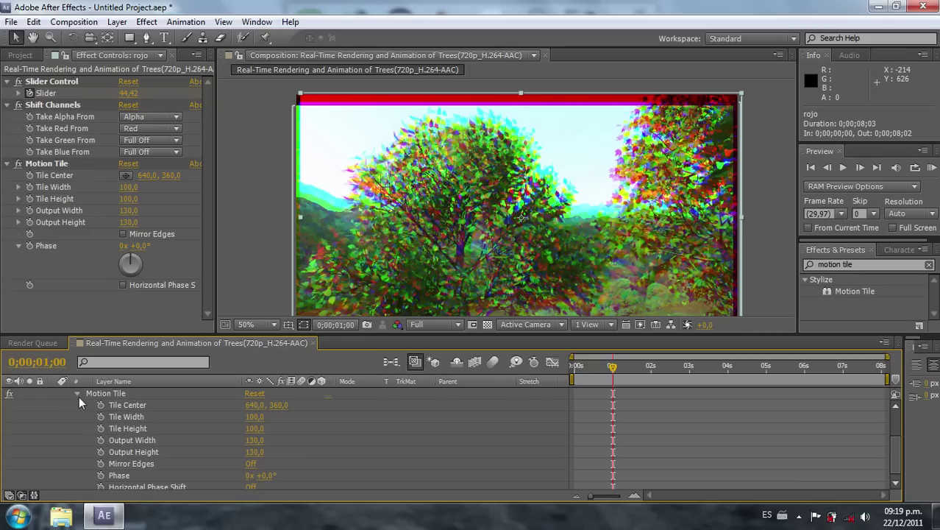
{"action": "left_click", "coordinate": [77, 395]}
{"action": "left_click", "coordinate": [105, 450]}
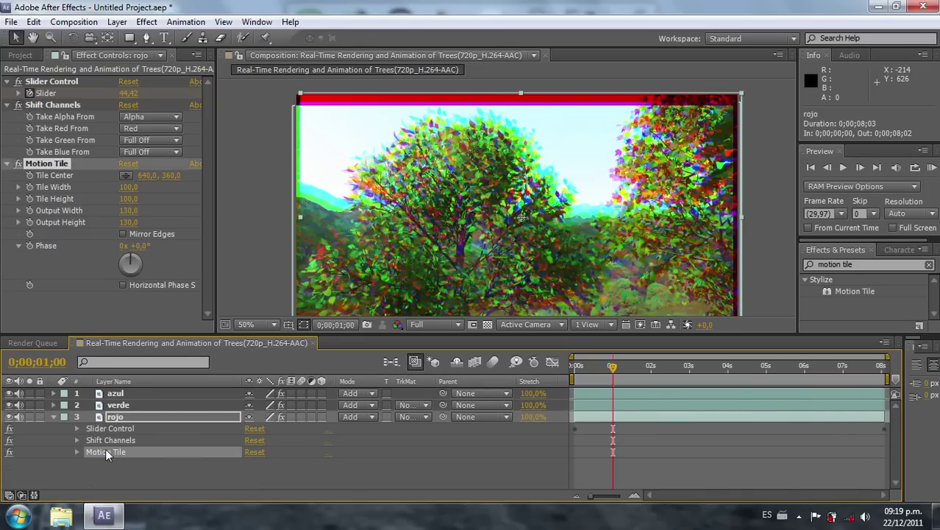
{"action": "left_click", "coordinate": [118, 404]}
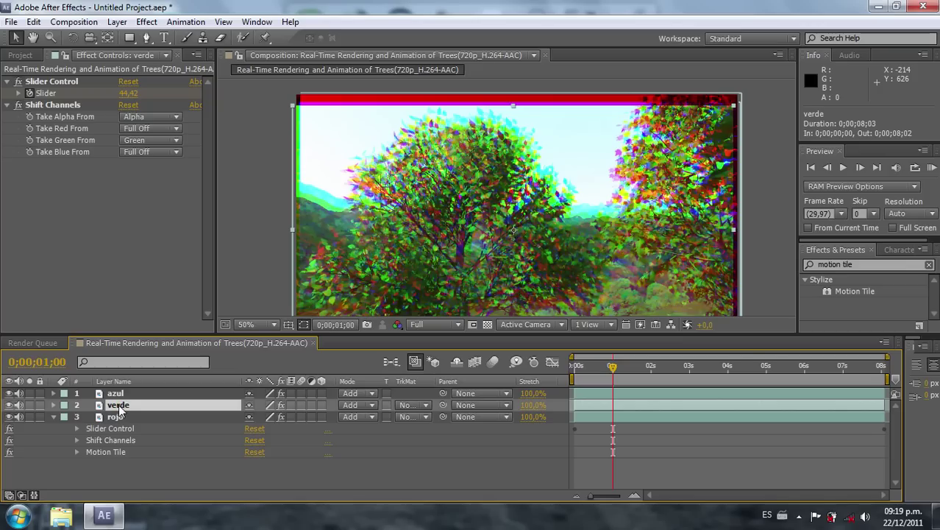
{"action": "left_click", "coordinate": [121, 395], "text": "ctrl"}
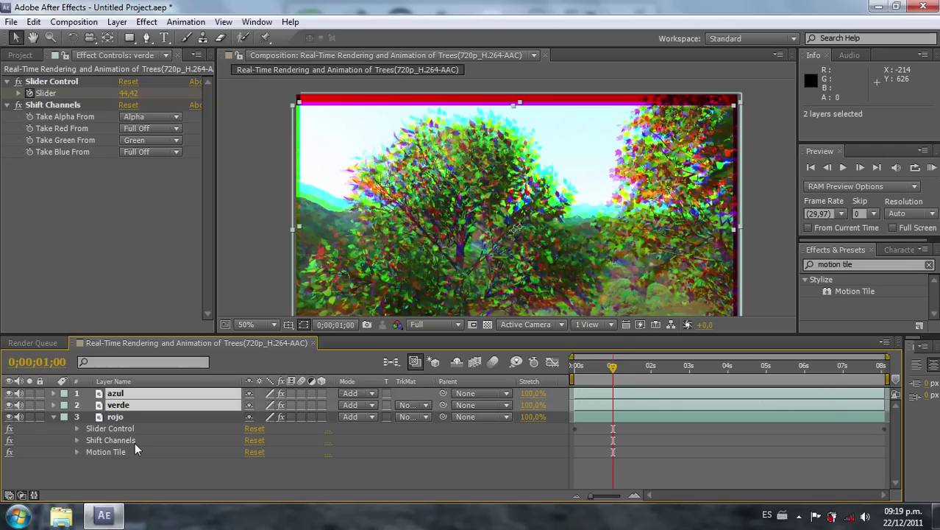
{"action": "key", "text": "e"}
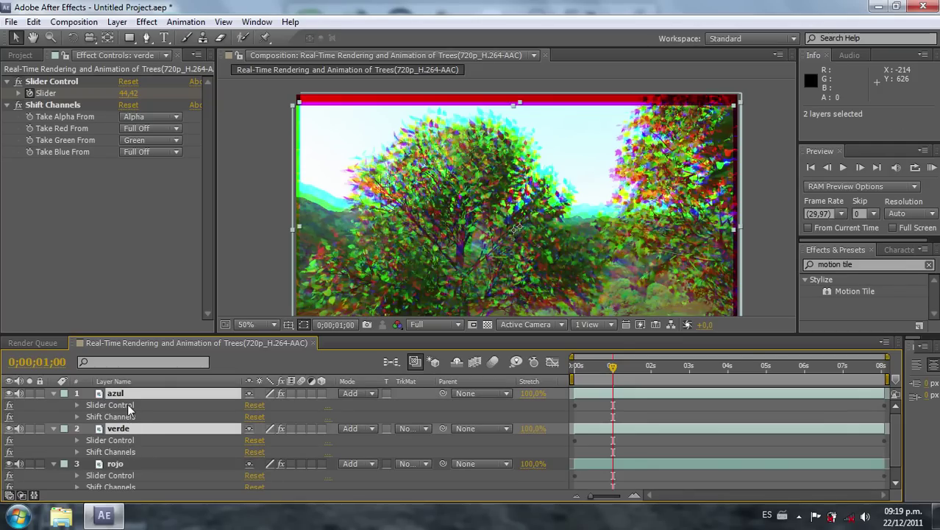
{"action": "key", "text": "ctrl+alt+shift+e"}
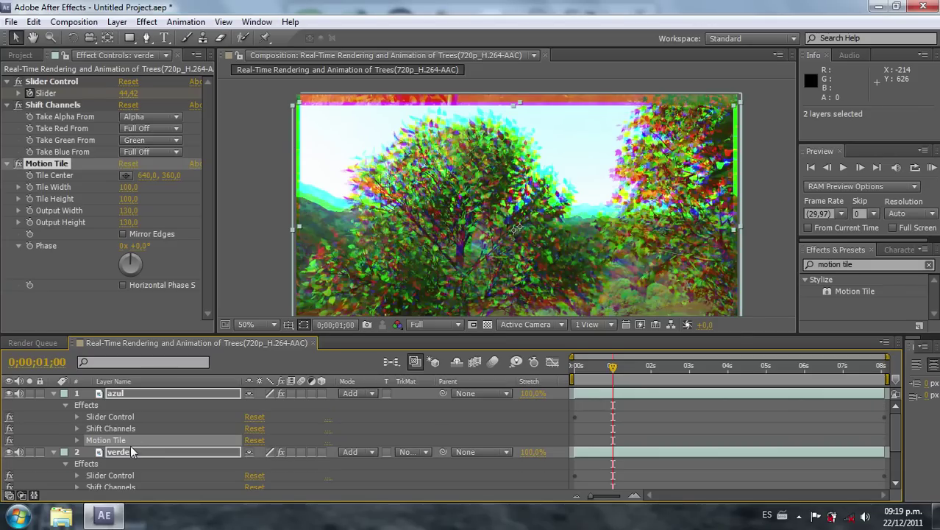
Collapse all three layers' effect lists, deselect them, and zoom the viewer out to 25%
{"action": "left_click", "coordinate": [53, 395]}
{"action": "left_click", "coordinate": [53, 416]}
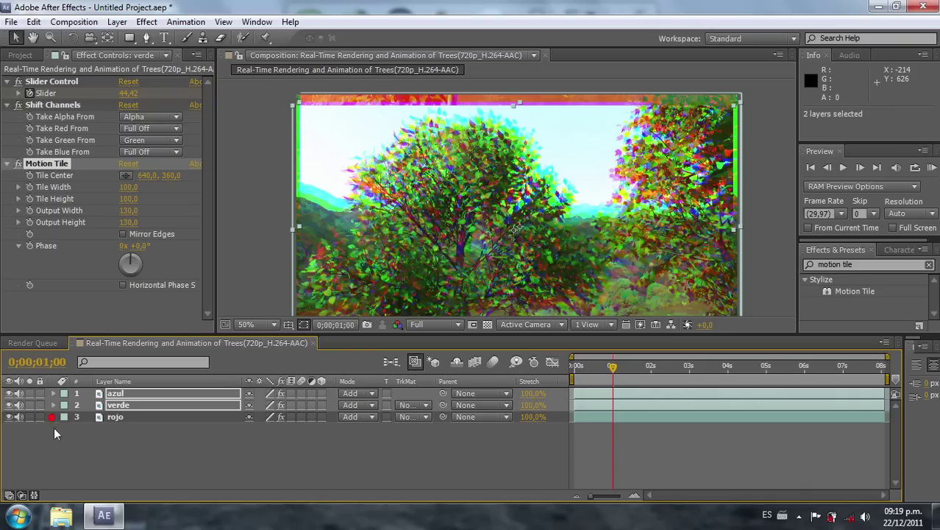
{"action": "left_click", "coordinate": [78, 448]}
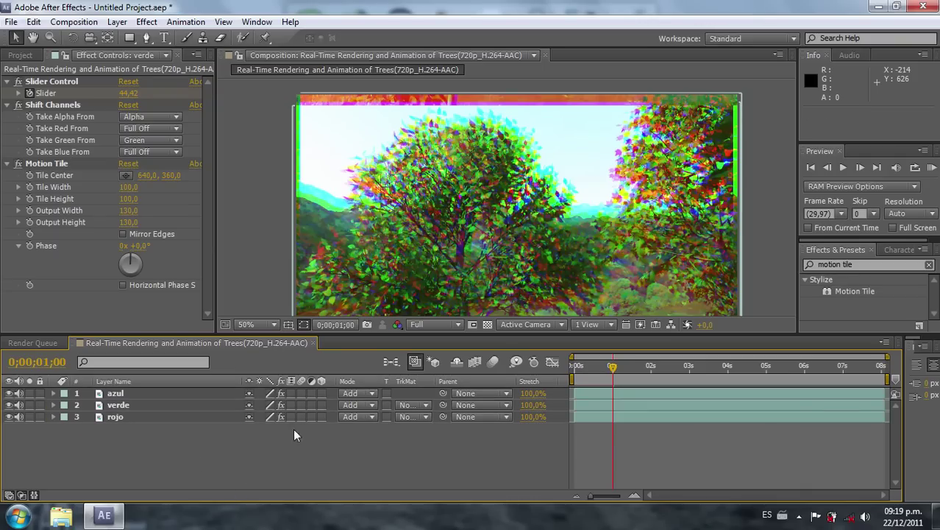
{"action": "key", "text": "comma"}
Zoom back to 50%, enlarge the viewer, and play the full RAM preview until stopping it
{"action": "key", "text": "period"}
{"action": "left_click_drag", "start_coordinate": [512, 334], "coordinate": [511, 413]}
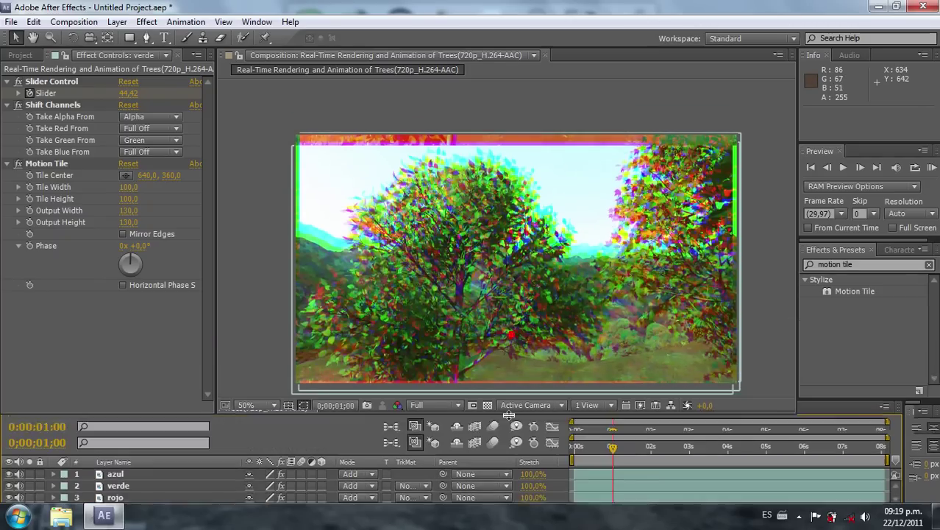
{"action": "left_click", "coordinate": [931, 168]}
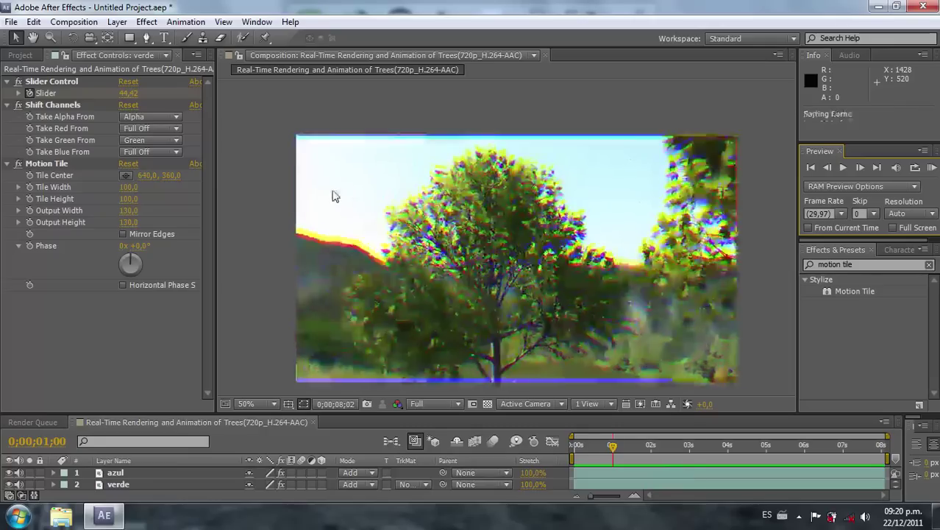
{"action": "key", "text": "space"}
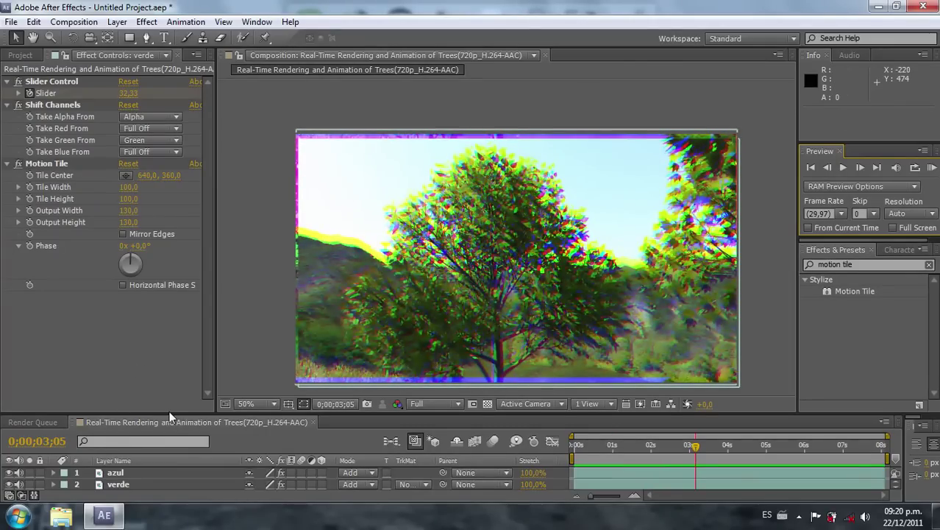
Set rojo's Motion Tile Output Width and Output Height to 150
{"action": "left_click_drag", "start_coordinate": [168, 411], "coordinate": [198, 325]}
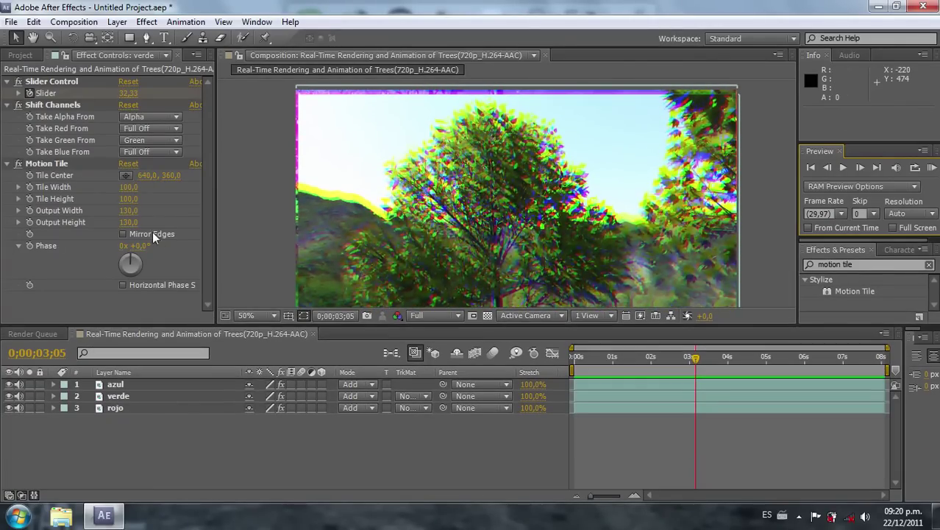
{"action": "left_click", "coordinate": [112, 408]}
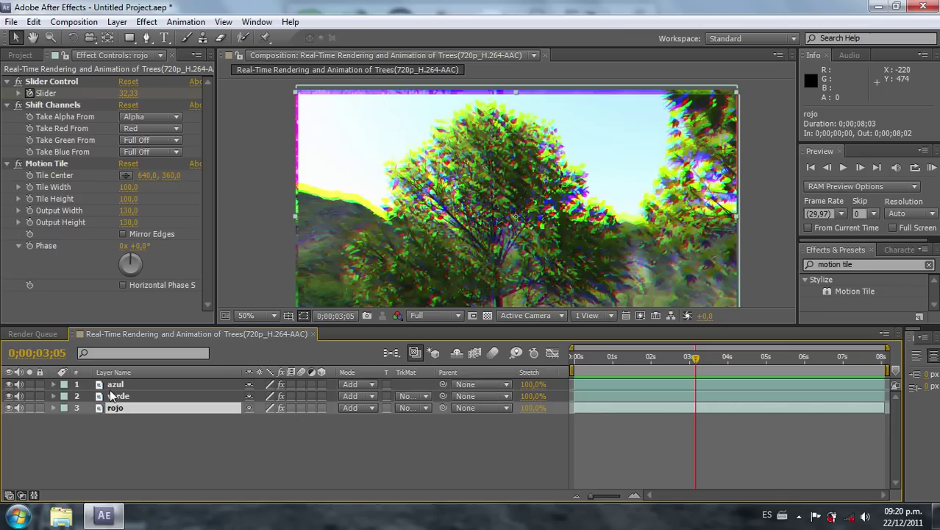
{"action": "left_click", "coordinate": [131, 224]}
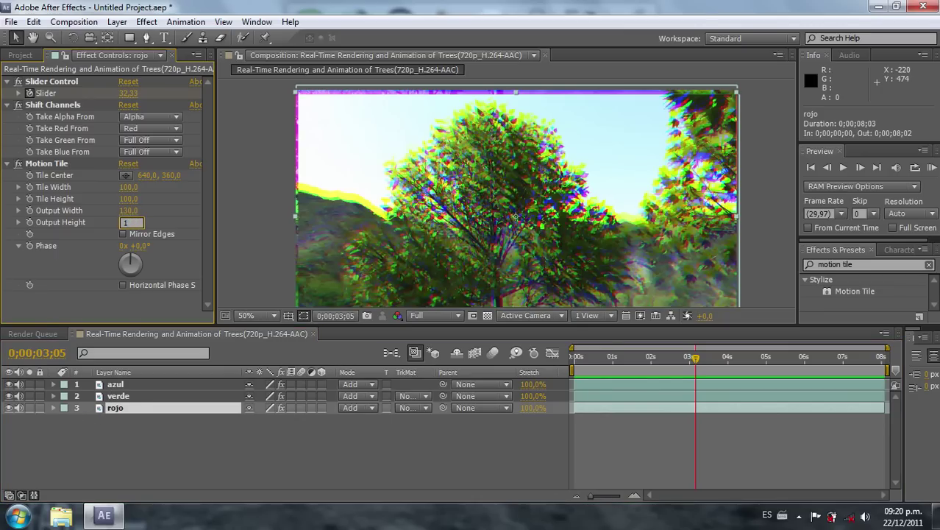
{"action": "type", "text": "50"}
{"action": "key", "text": "Return"}
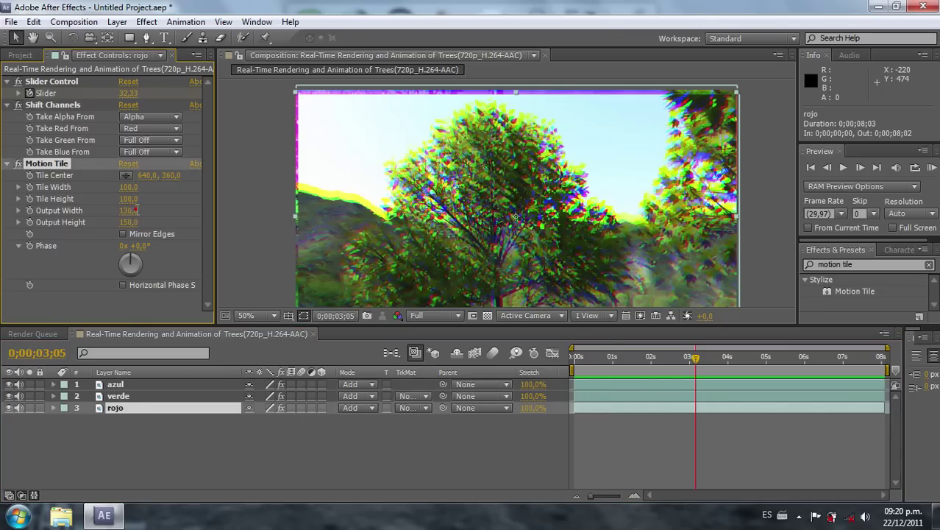
{"action": "left_click", "coordinate": [136, 210]}
{"action": "type", "text": "150"}
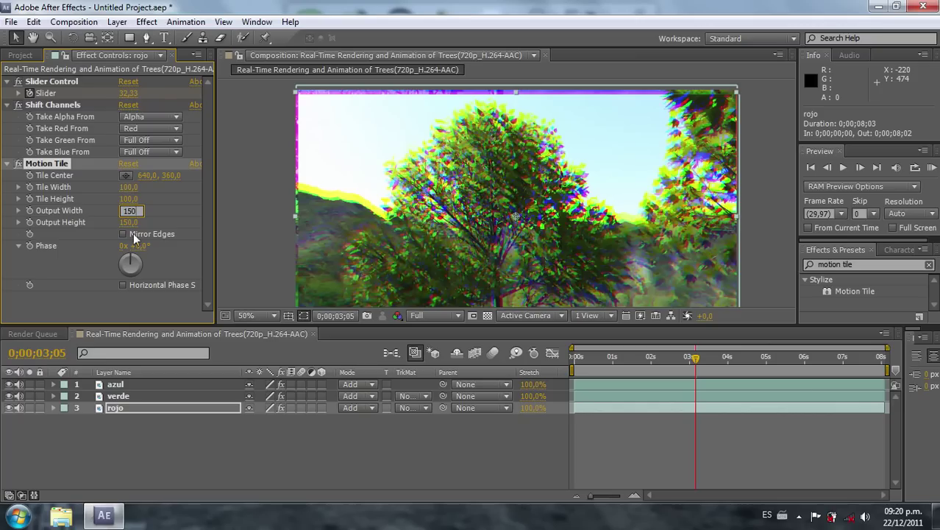
{"action": "left_click", "coordinate": [144, 439]}
Set verde's Motion Tile Output Width and Output Height to 150
{"action": "left_click", "coordinate": [119, 396]}
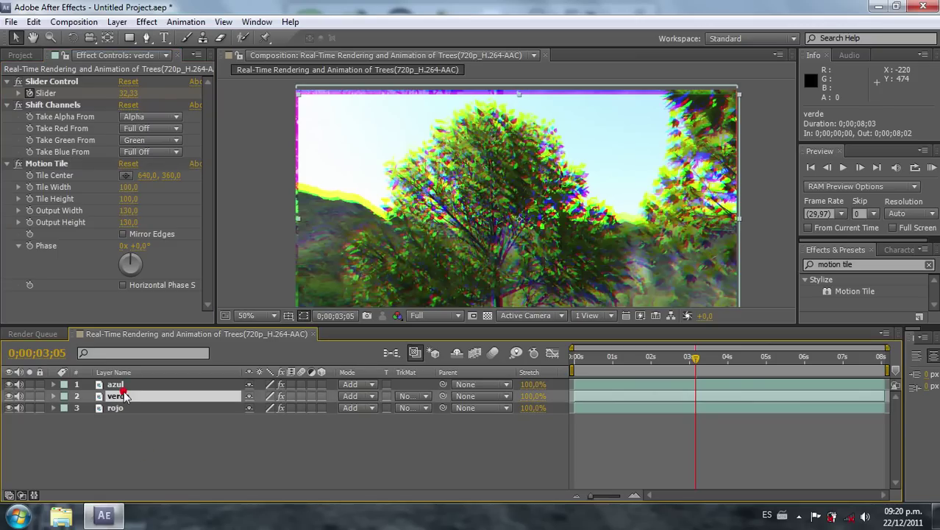
{"action": "left_click", "coordinate": [128, 211]}
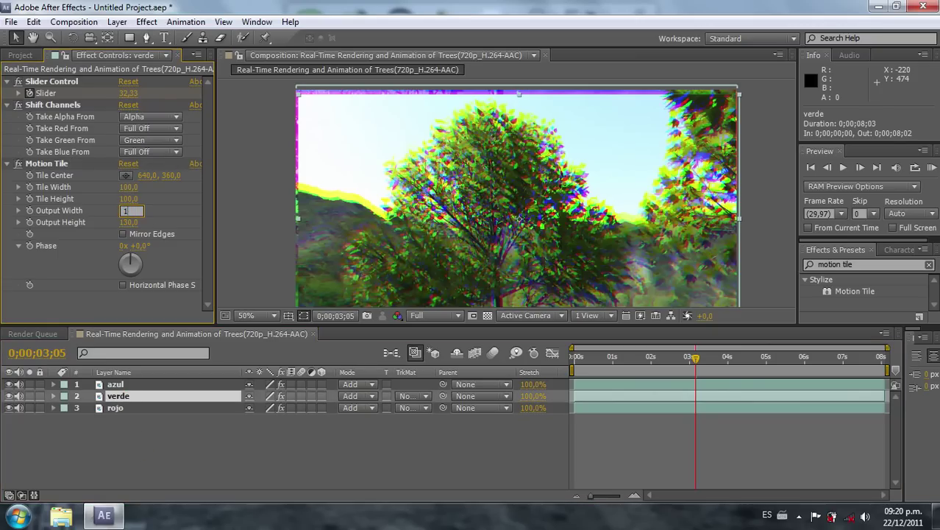
{"action": "type", "text": "50"}
{"action": "key", "text": "Return"}
{"action": "left_click", "coordinate": [129, 223]}
{"action": "type", "text": "150"}
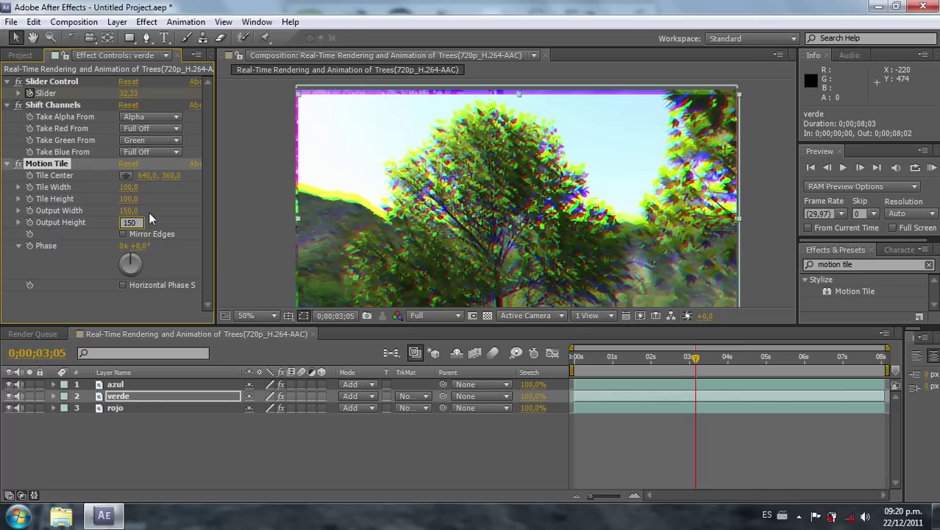
{"action": "key", "text": "Return"}
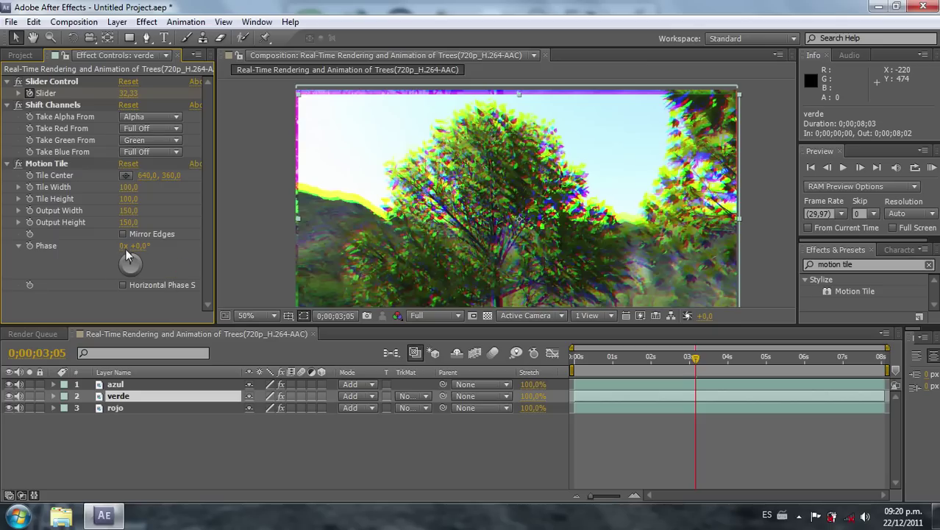
Set azul's Motion Tile Output Width and Output Height to 150 and start a RAM preview
{"action": "left_click", "coordinate": [130, 384]}
{"action": "left_click", "coordinate": [129, 210]}
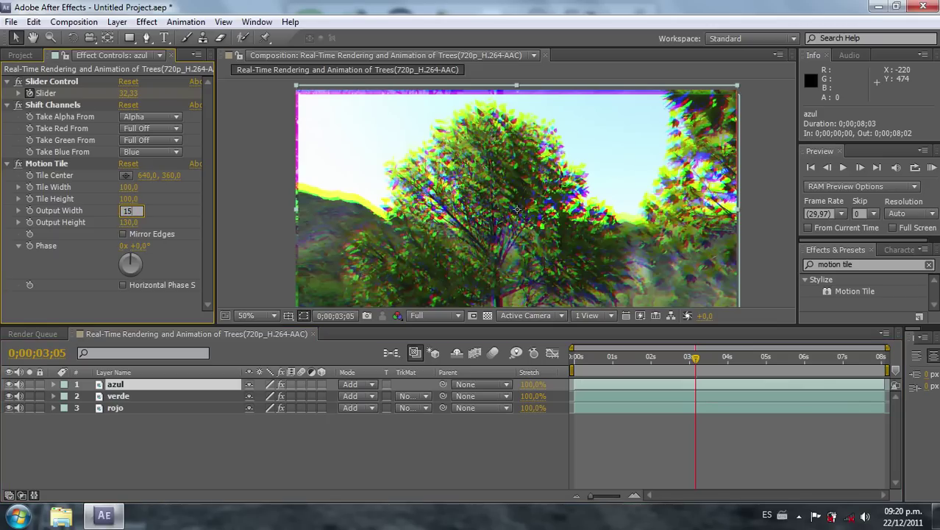
{"action": "type", "text": "0"}
{"action": "left_click", "coordinate": [129, 223]}
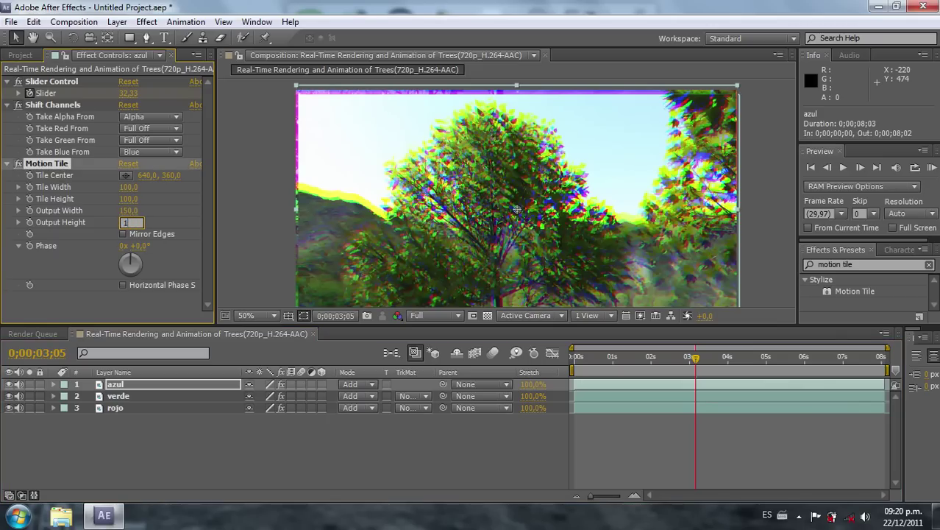
{"action": "type", "text": "50"}
{"action": "key", "text": "Return"}
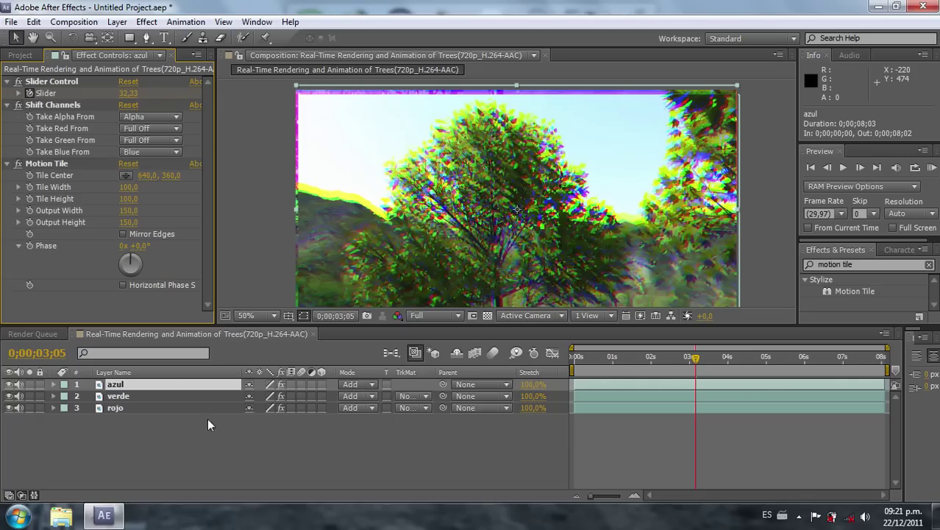
{"action": "left_click", "coordinate": [931, 168]}
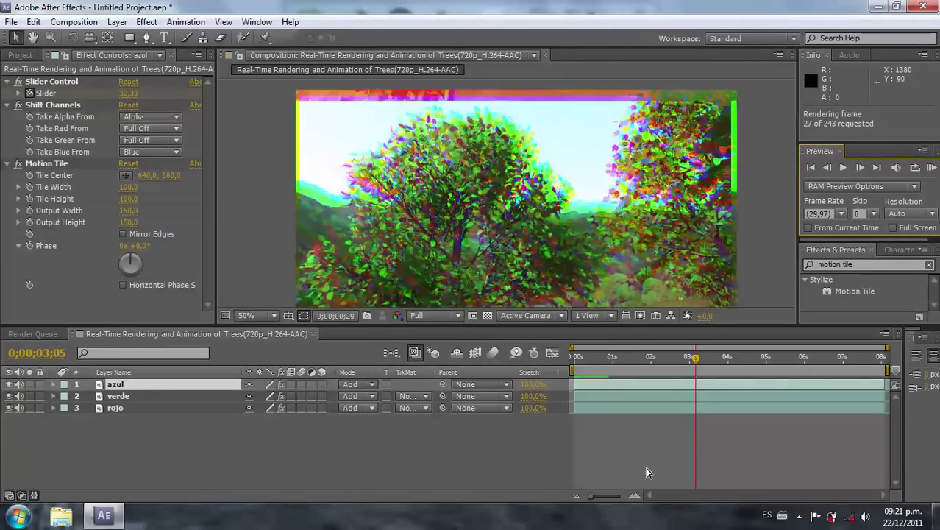
Stop the preview and enable Motion Tile's Mirror Edges on azul, verde and rojo
{"action": "left_click", "coordinate": [468, 445]}
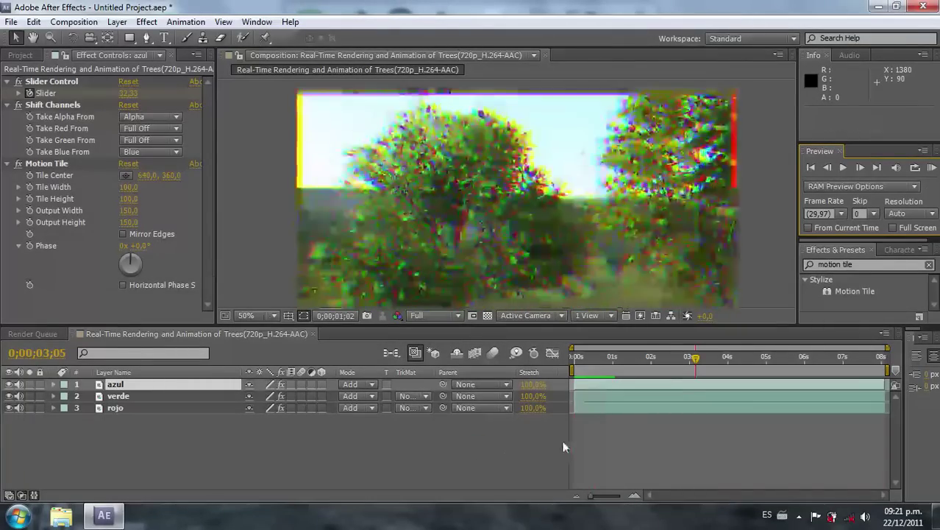
{"action": "left_click", "coordinate": [122, 234]}
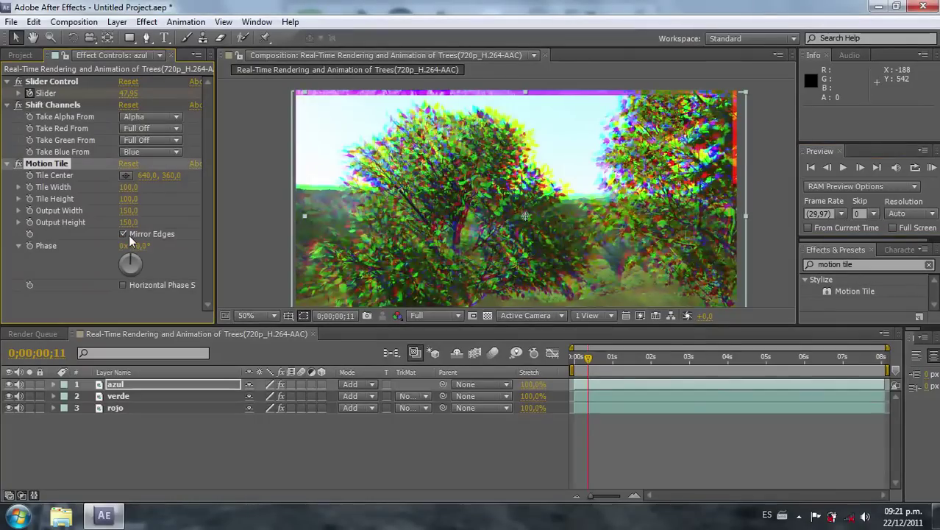
{"action": "left_click", "coordinate": [143, 235]}
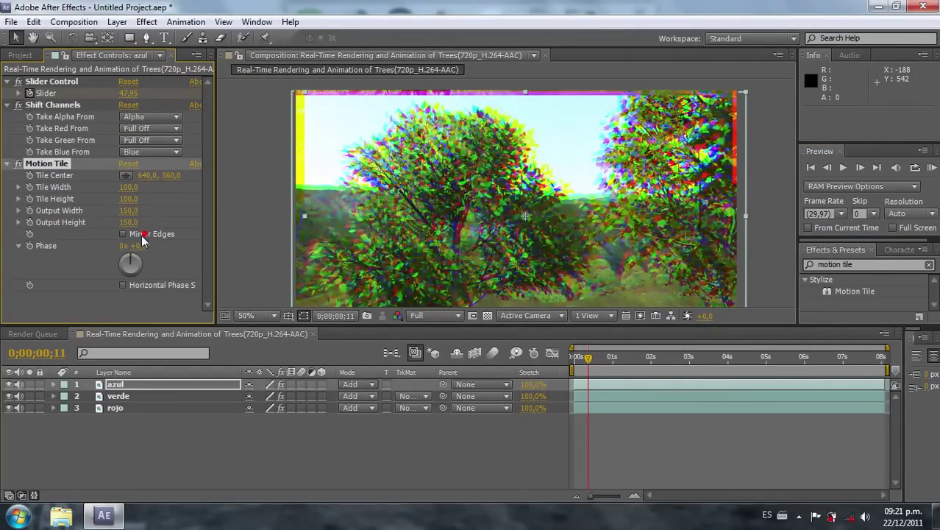
{"action": "left_click", "coordinate": [123, 235]}
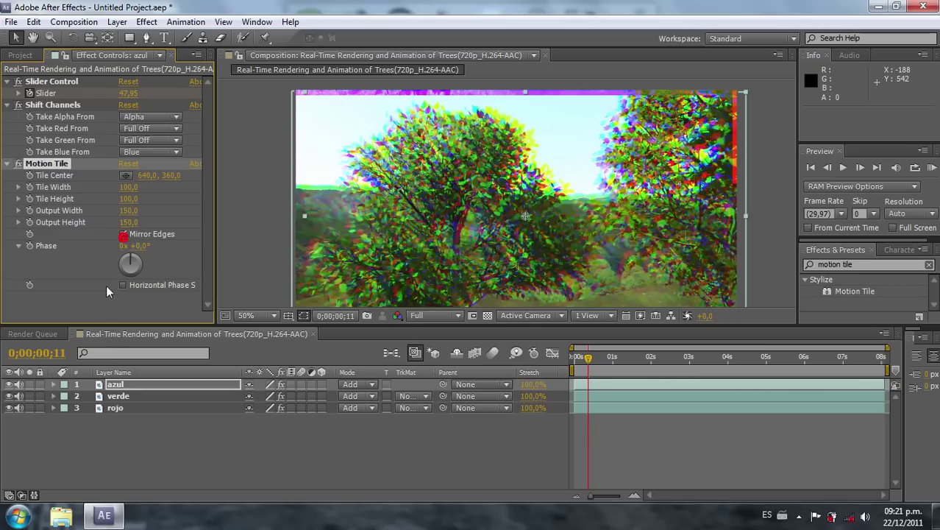
{"action": "left_click", "coordinate": [117, 396]}
{"action": "left_click", "coordinate": [123, 234]}
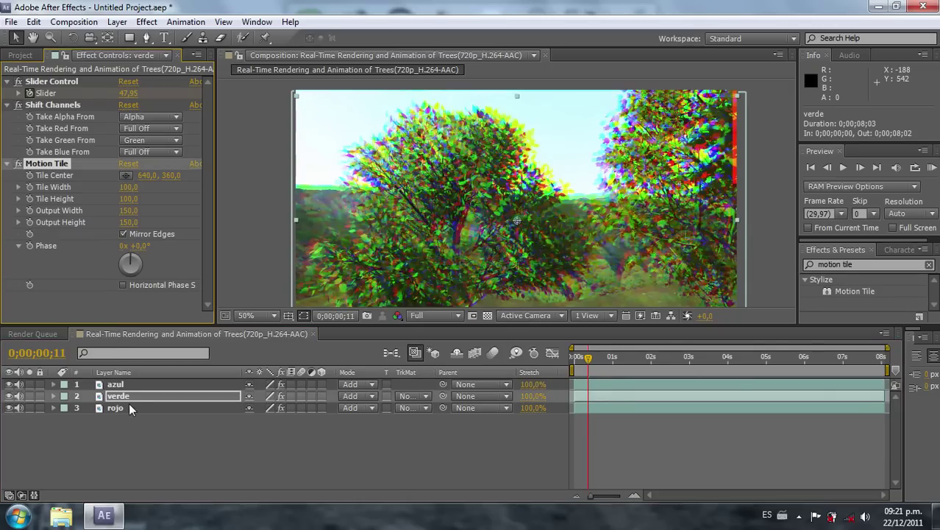
{"action": "left_click", "coordinate": [126, 408]}
{"action": "left_click", "coordinate": [123, 234]}
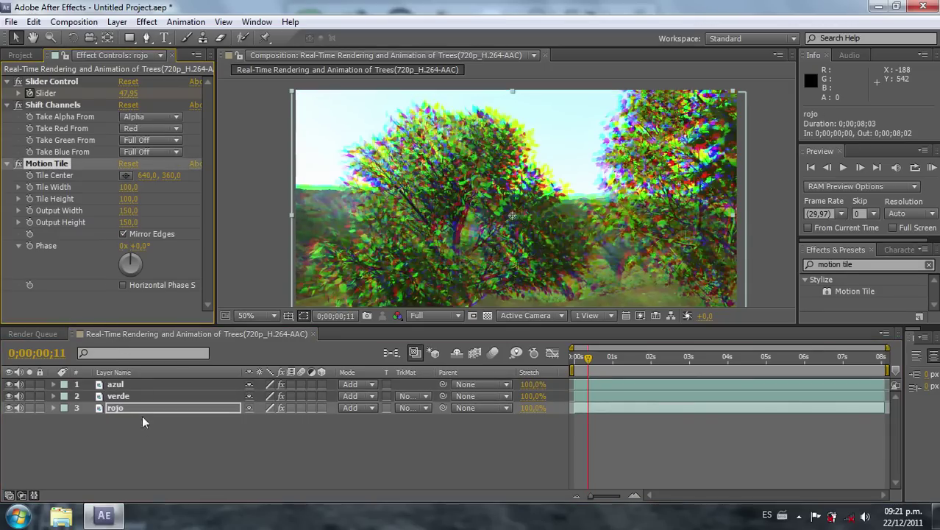
{"action": "left_click", "coordinate": [145, 434]}
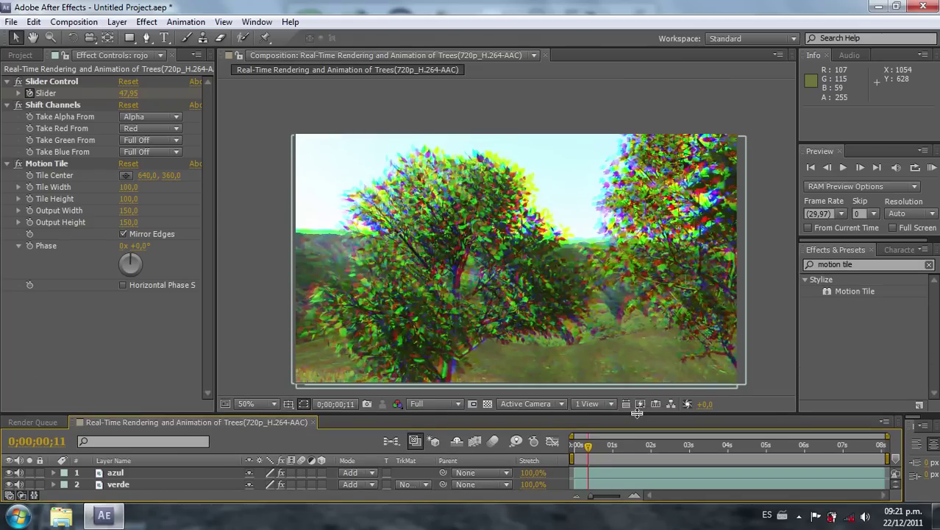
Enlarge the viewer and play a 29.97 fps RAM preview of the mirrored, colour-fringed trees
{"action": "left_click_drag", "start_coordinate": [638, 328], "coordinate": [639, 414]}
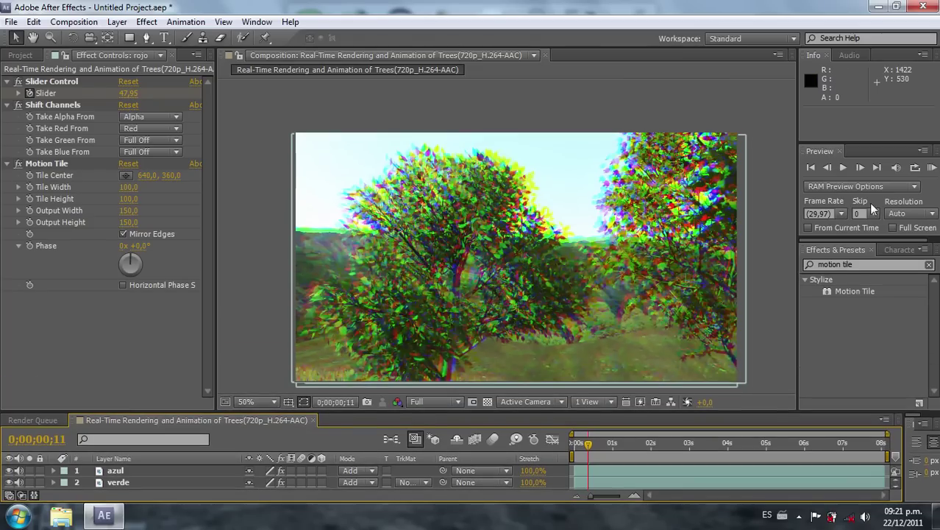
{"action": "left_click", "coordinate": [929, 168]}
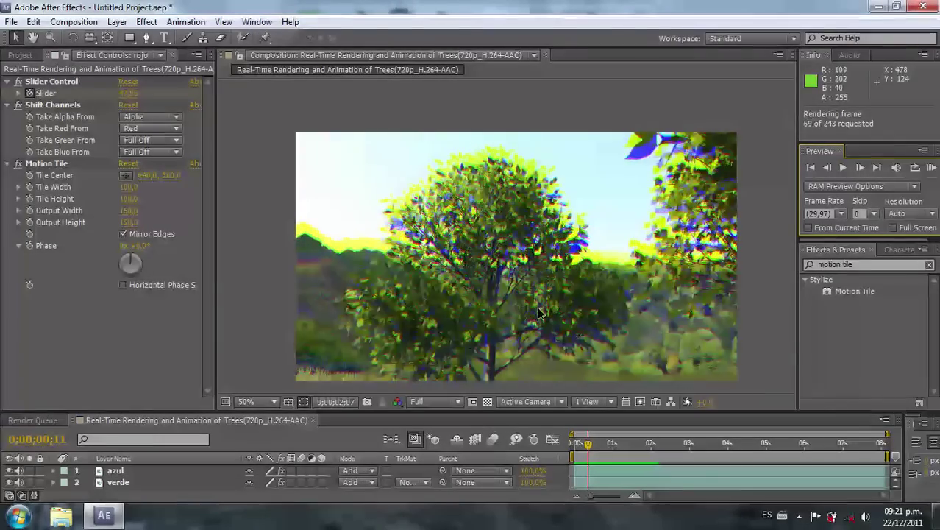
{"action": "left_click", "coordinate": [664, 462]}
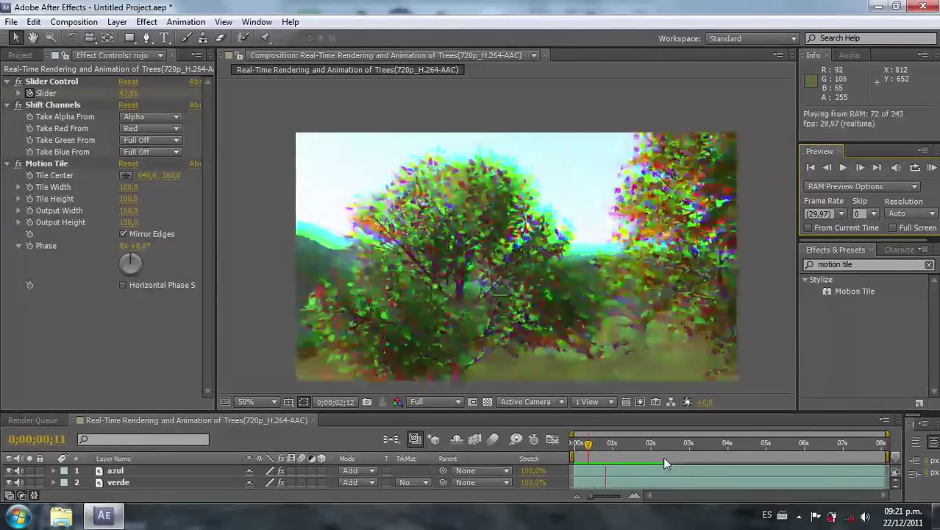